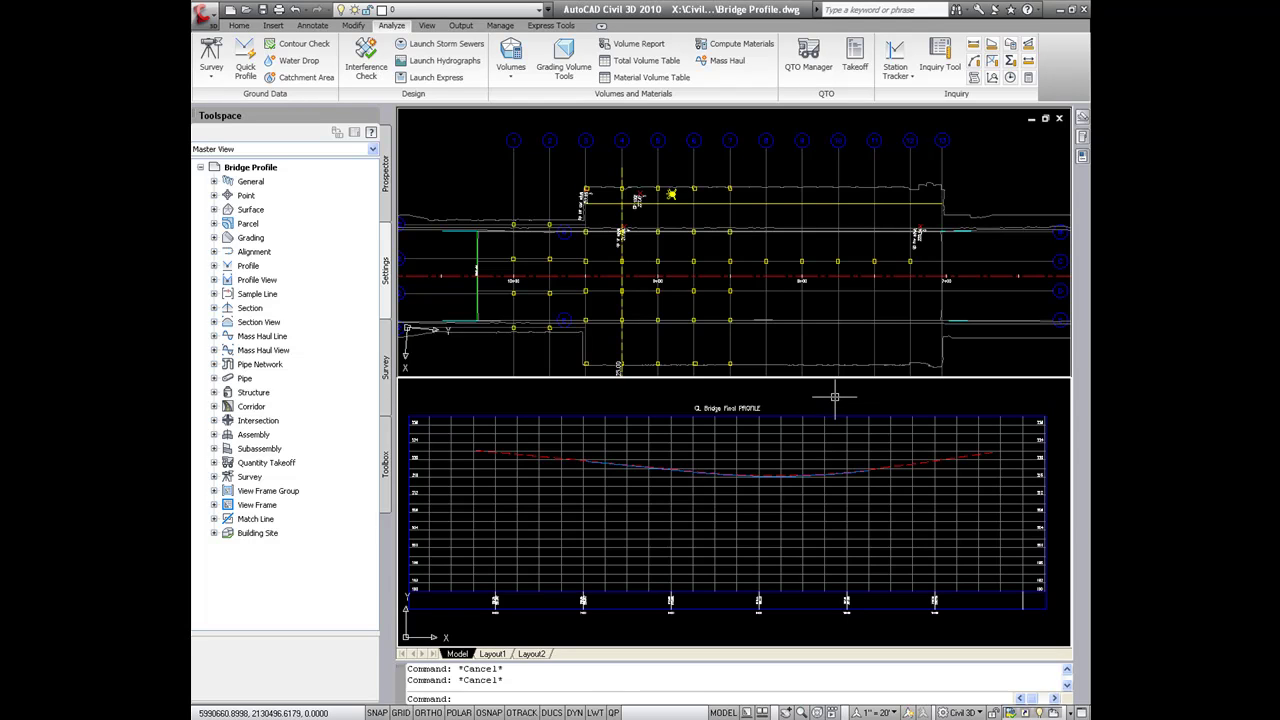
# Window-select the twelve column solids and project them into the CL Bridge Final profile view.
pyautogui.moveTo(832, 396)
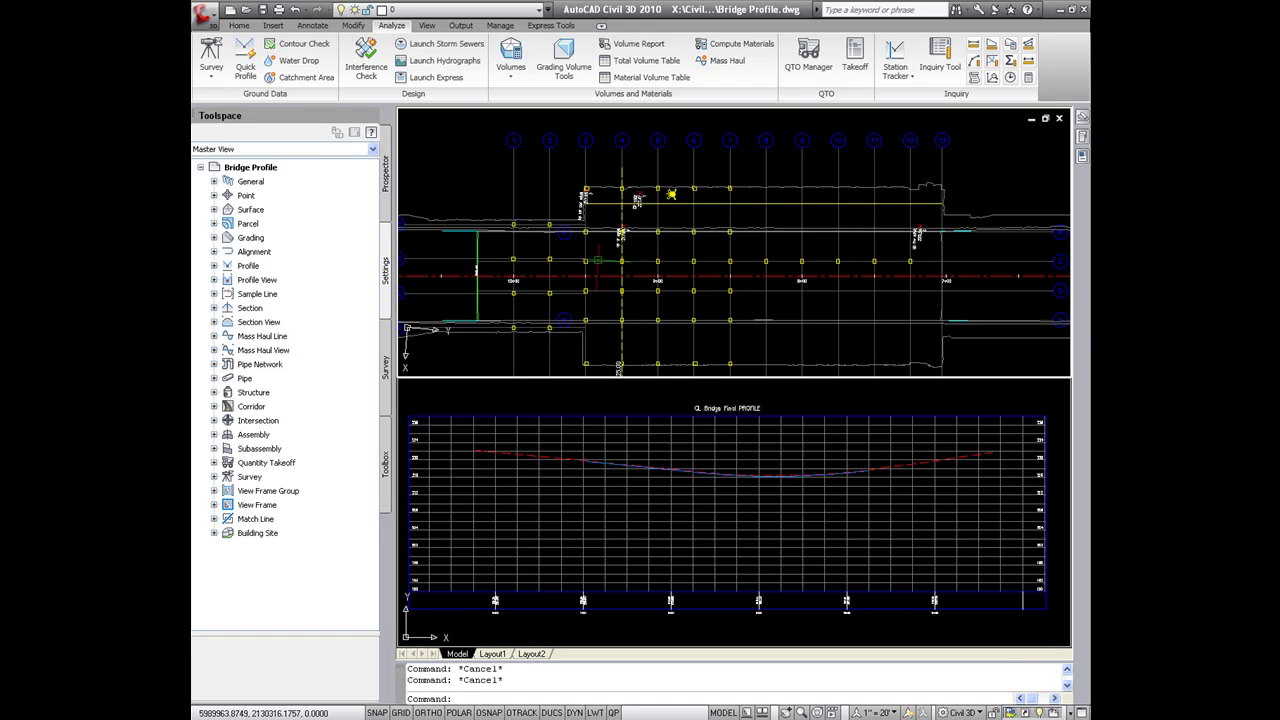
pyautogui.click(789, 546)
pyautogui.click(751, 449)
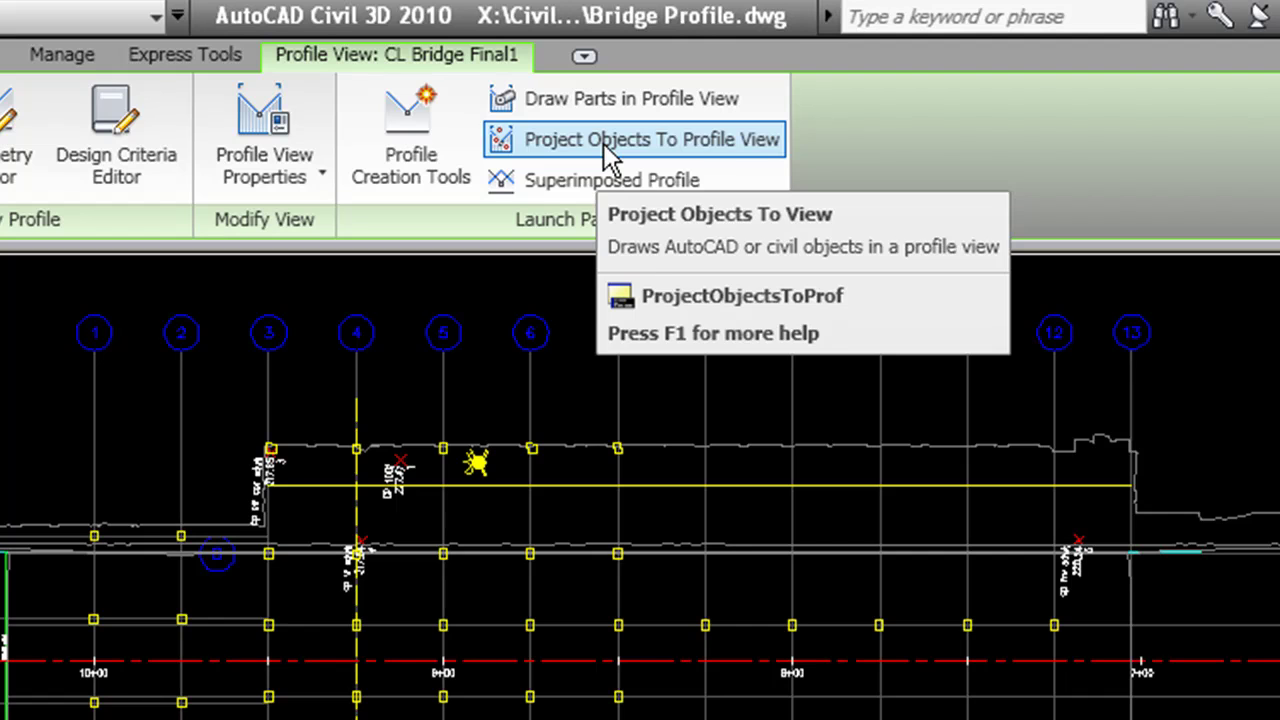
pyautogui.click(605, 152)
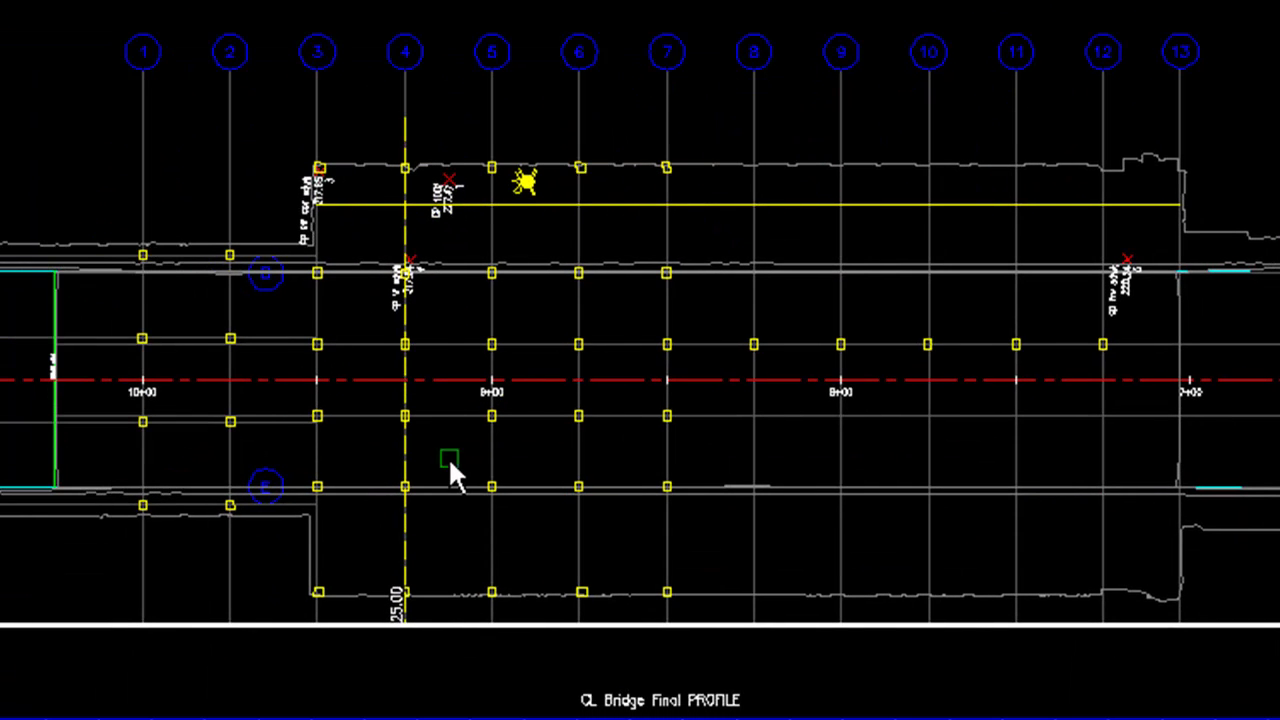
pyautogui.click(96, 365)
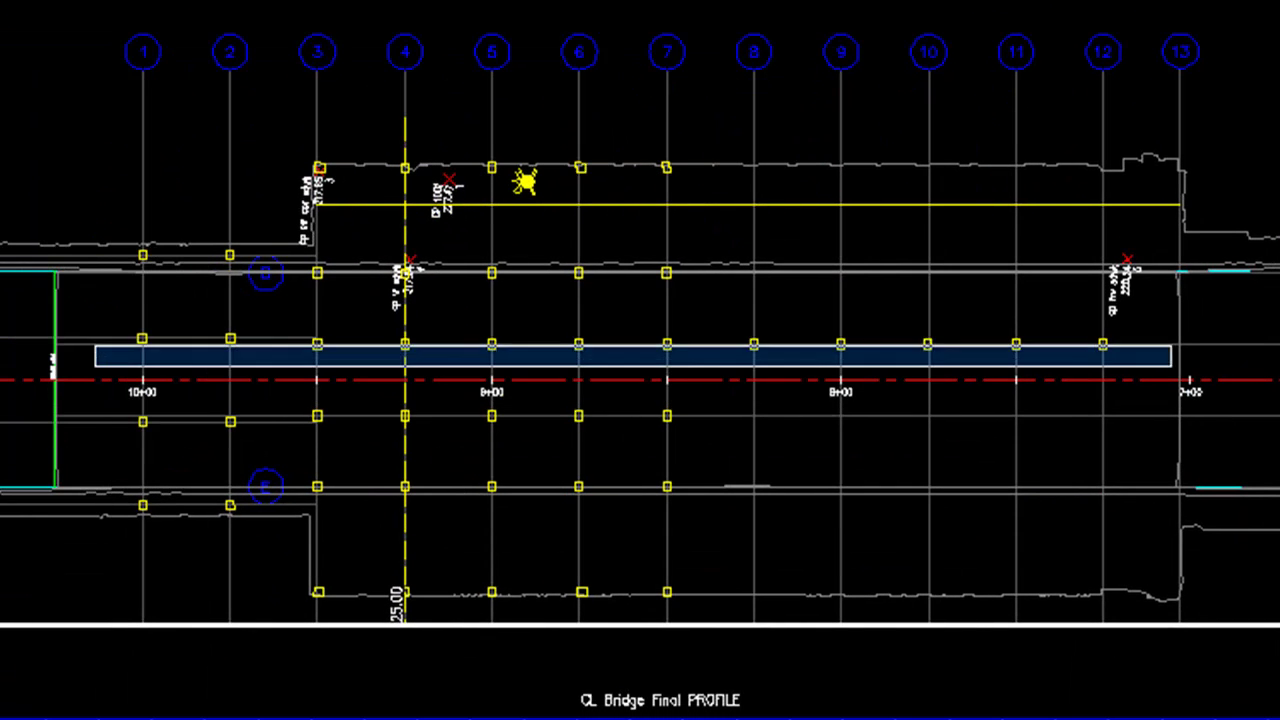
pyautogui.click(1220, 318)
pyautogui.press('Return')
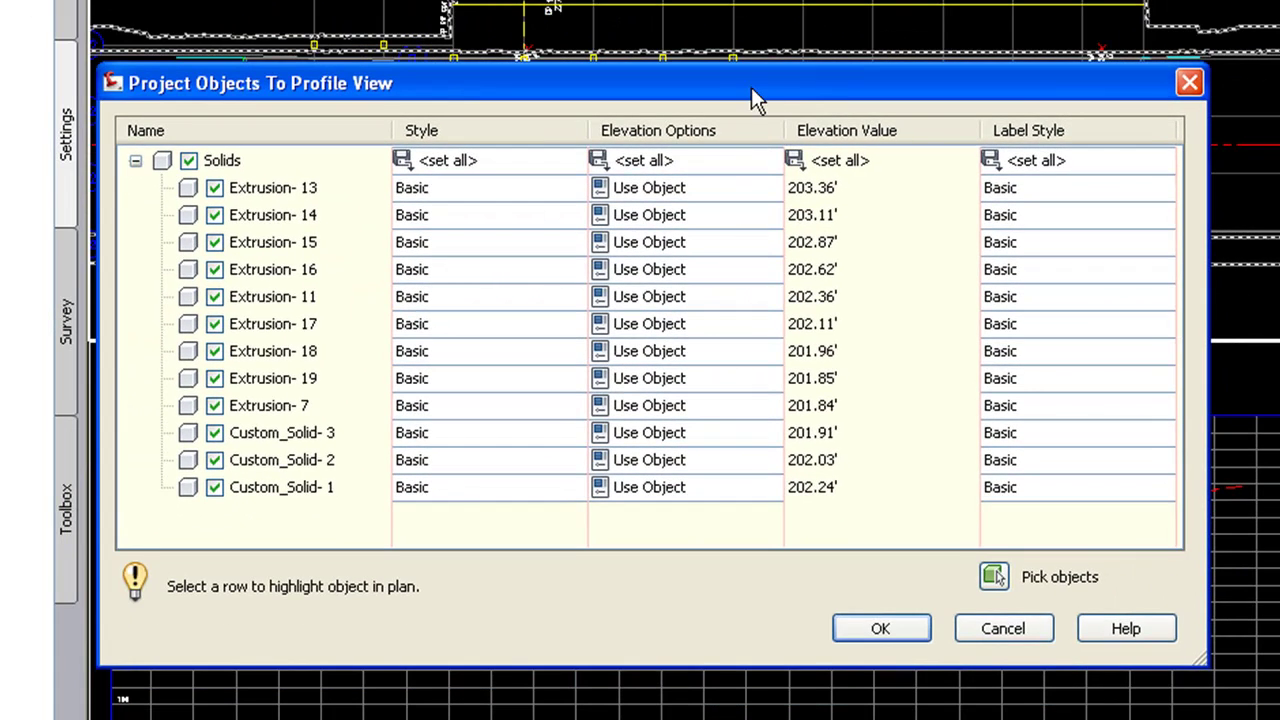
pyautogui.moveTo(737, 79); pyautogui.dragTo(756, 30)
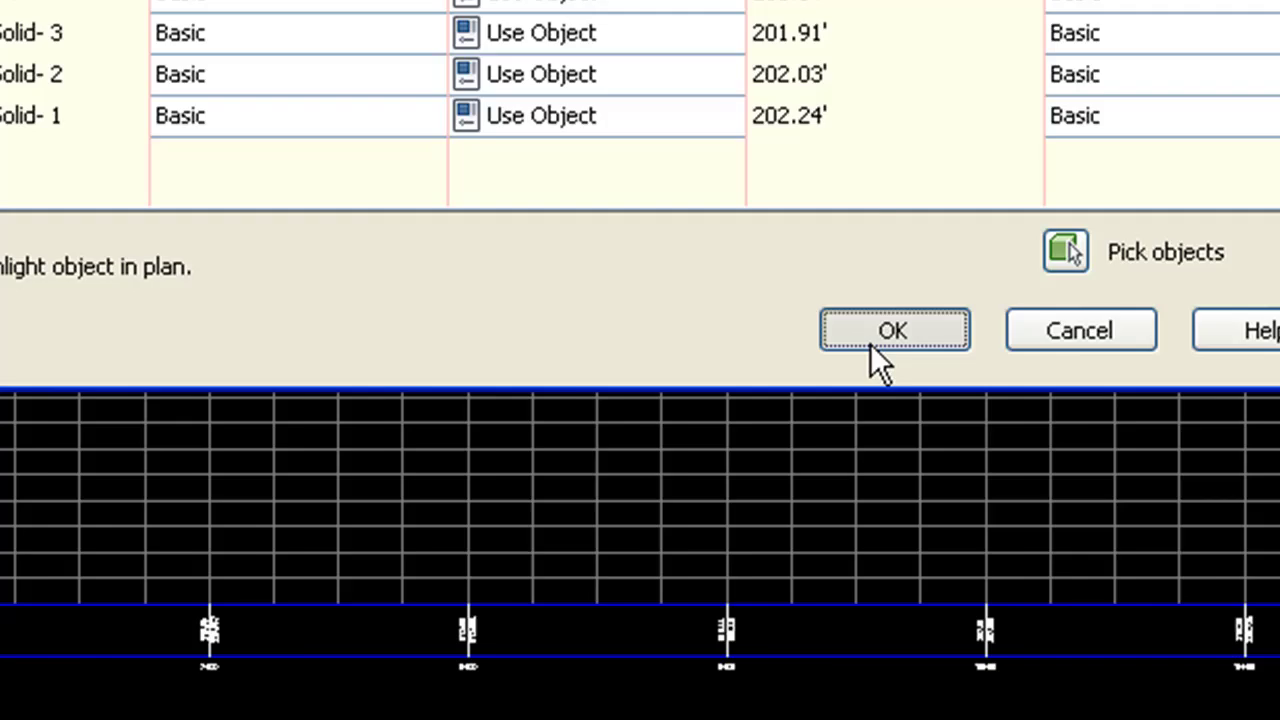
pyautogui.click(897, 577)
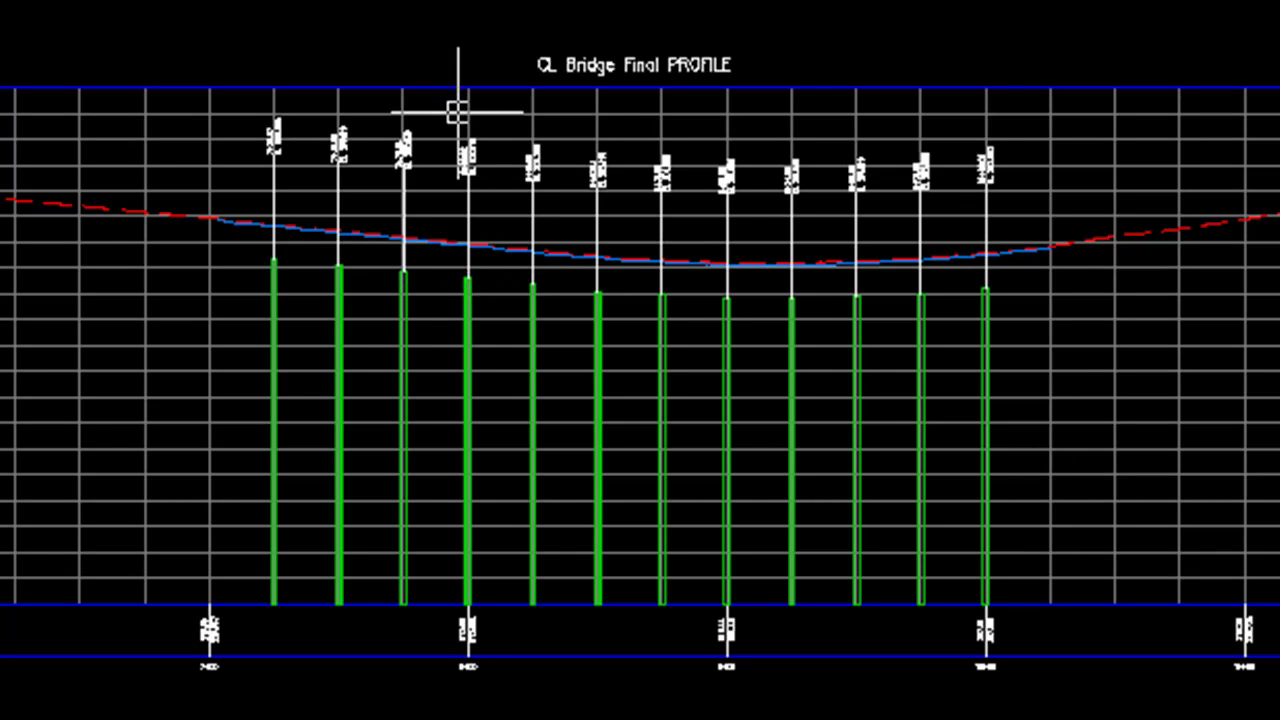
# Check the CL Bridge Final1 profile view's information to reach its ribbon editing tools.
pyautogui.moveTo(474, 288)
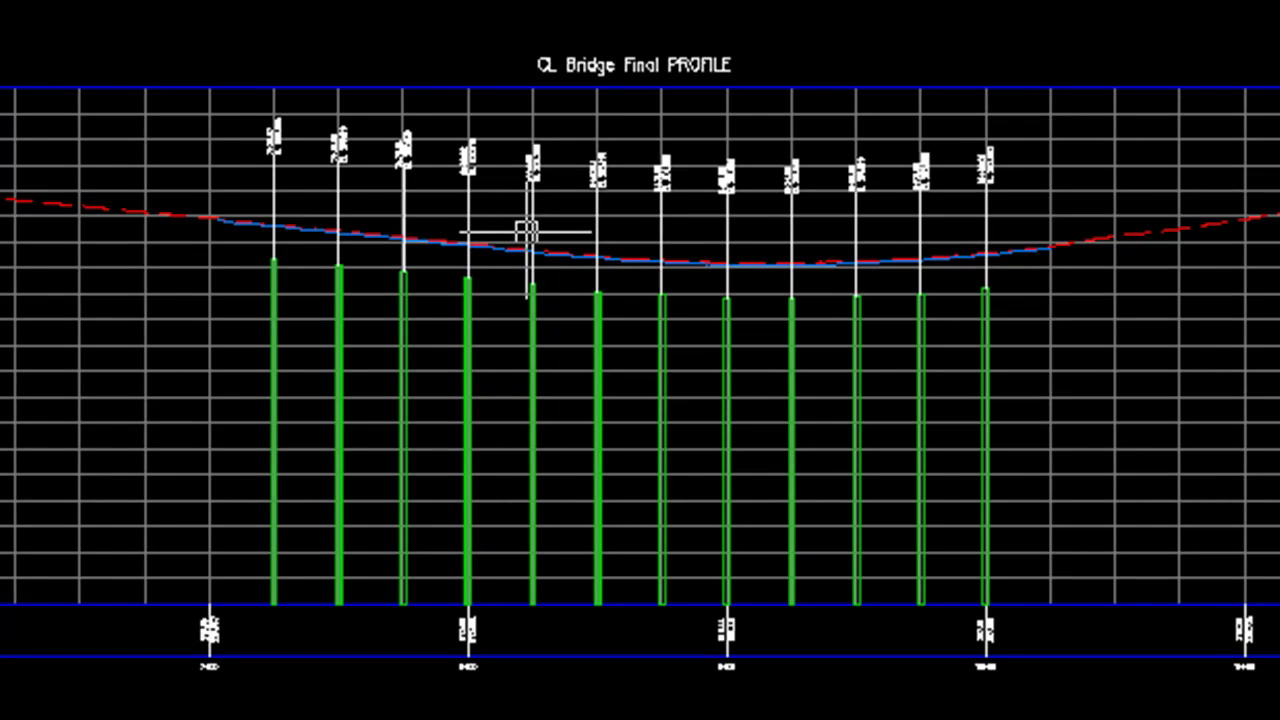
pyautogui.moveTo(526, 232)
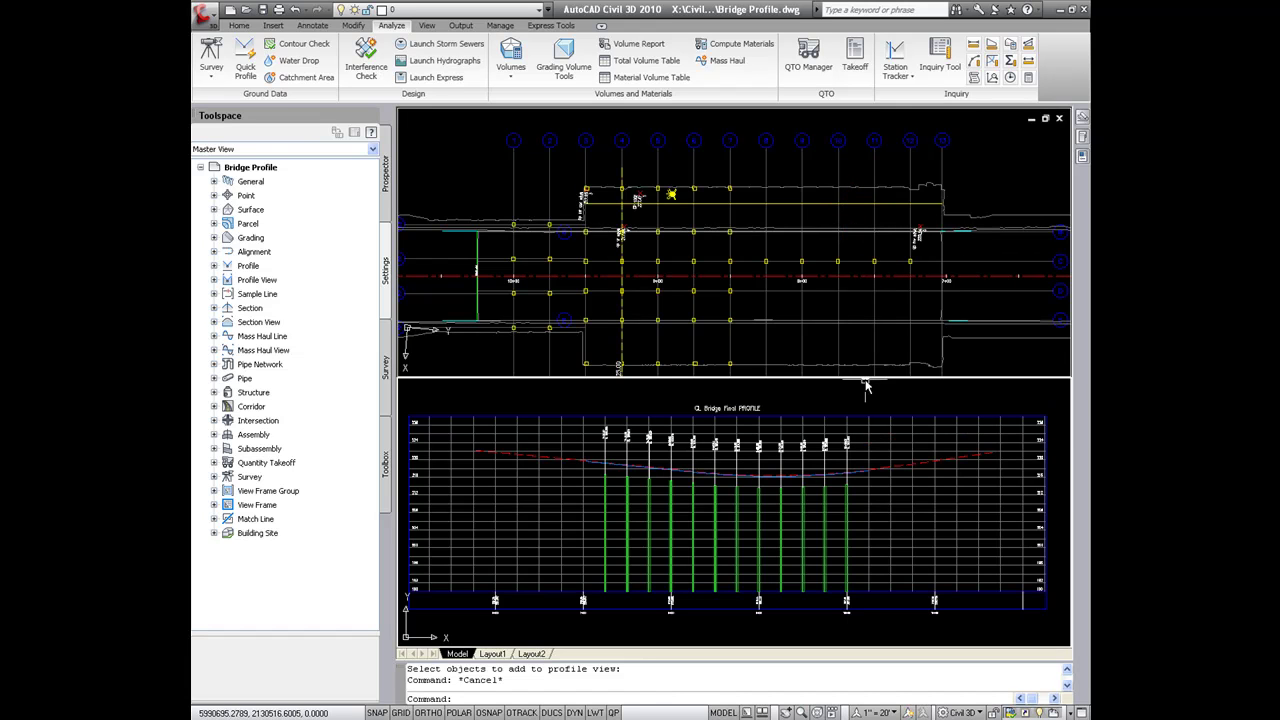
# Pick the Bridge Sidewalk feature line and project it into the CL Bridge Final profile view.
pyautogui.click(857, 423)
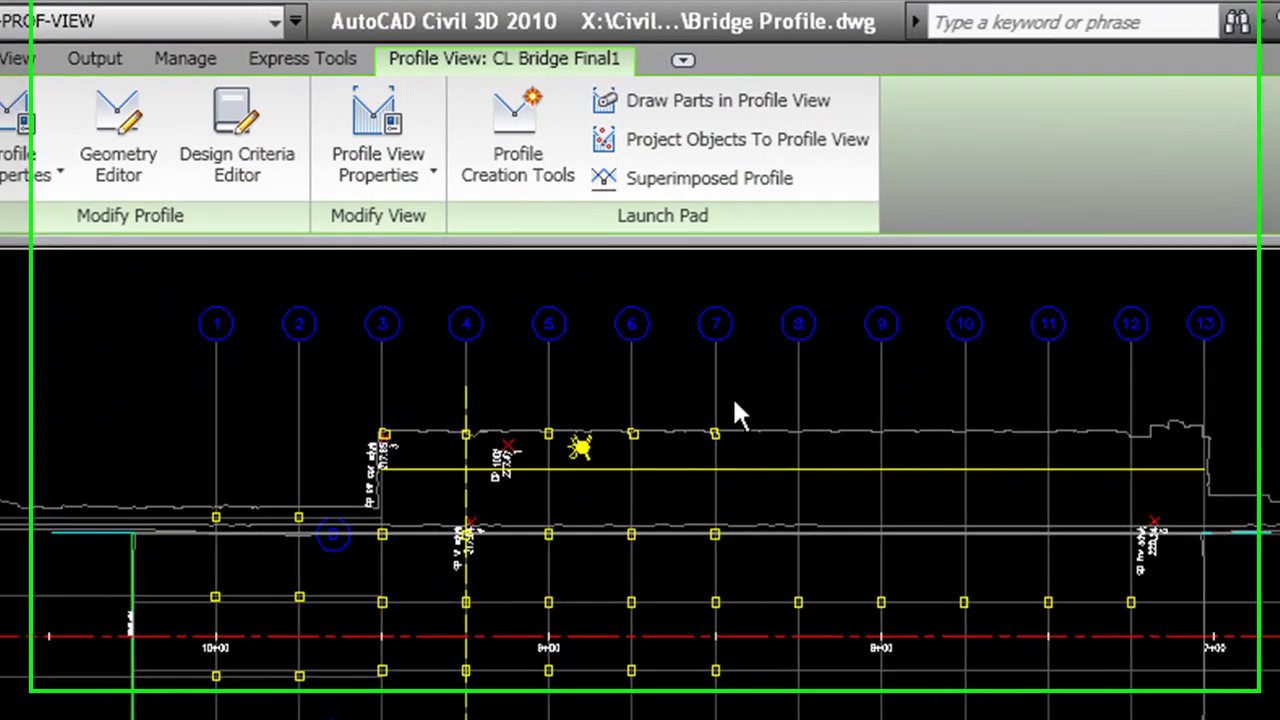
pyautogui.click(722, 160)
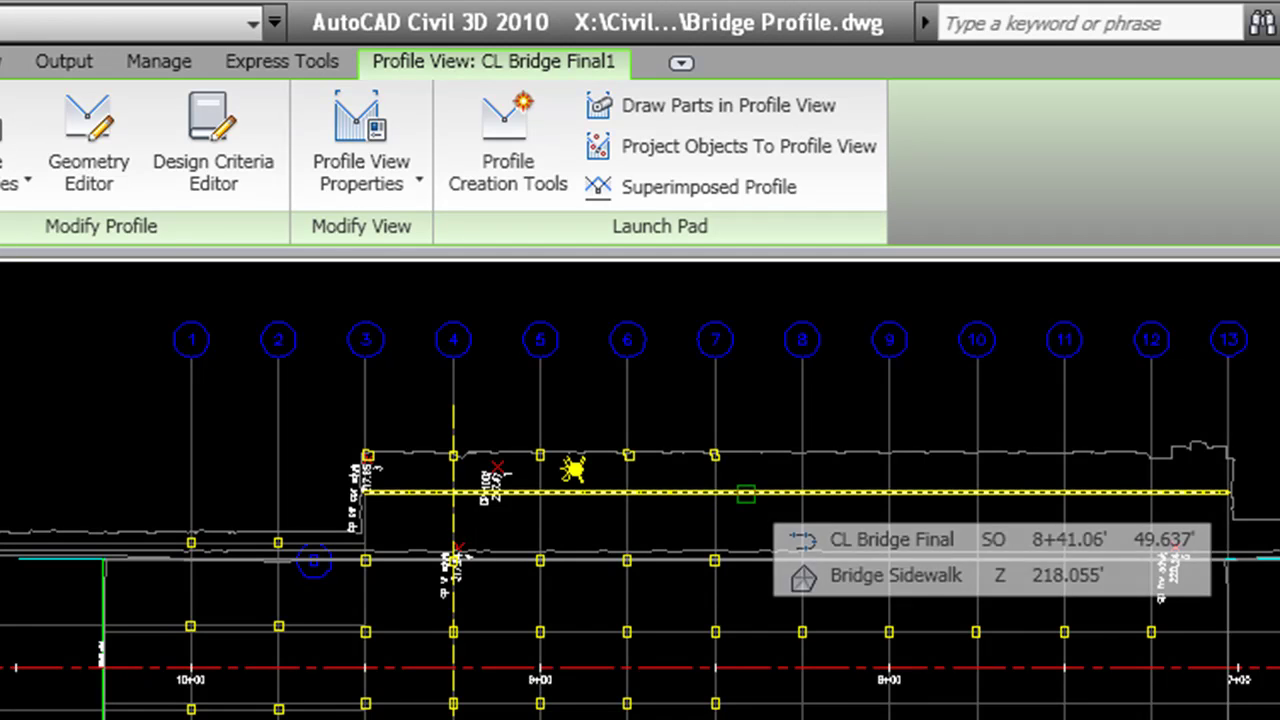
pyautogui.click(745, 493)
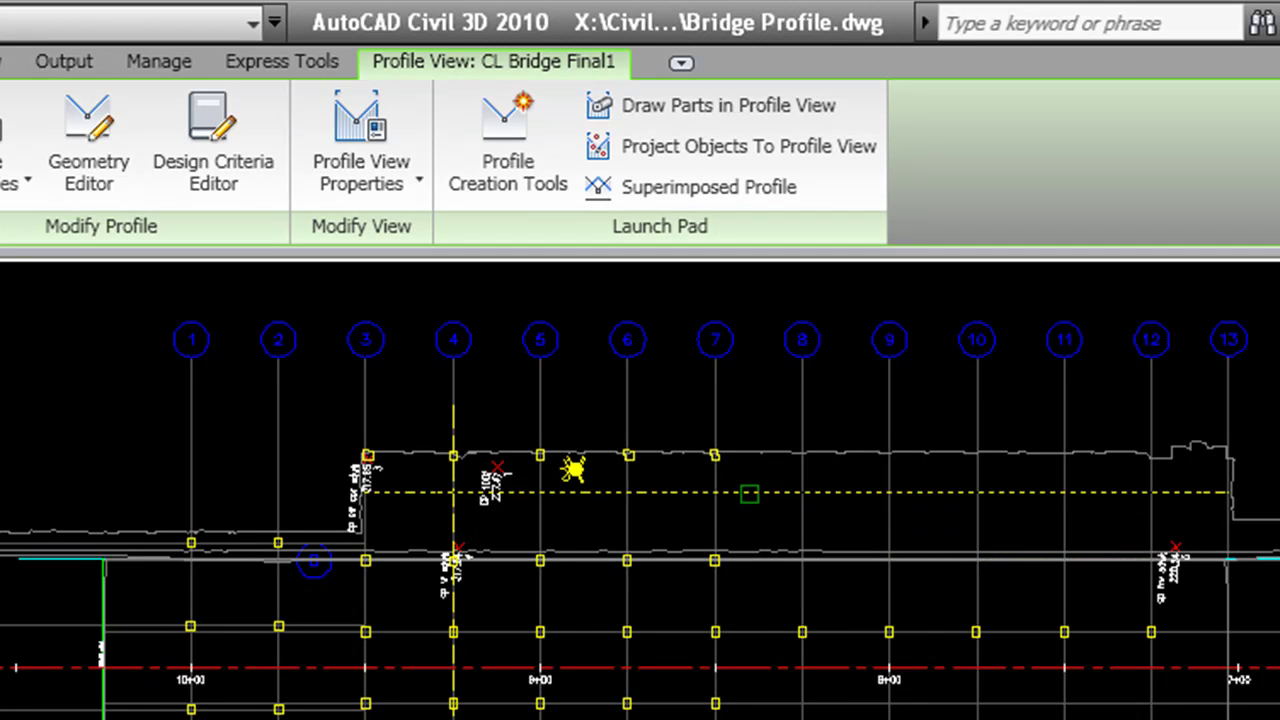
pyautogui.press('Return')
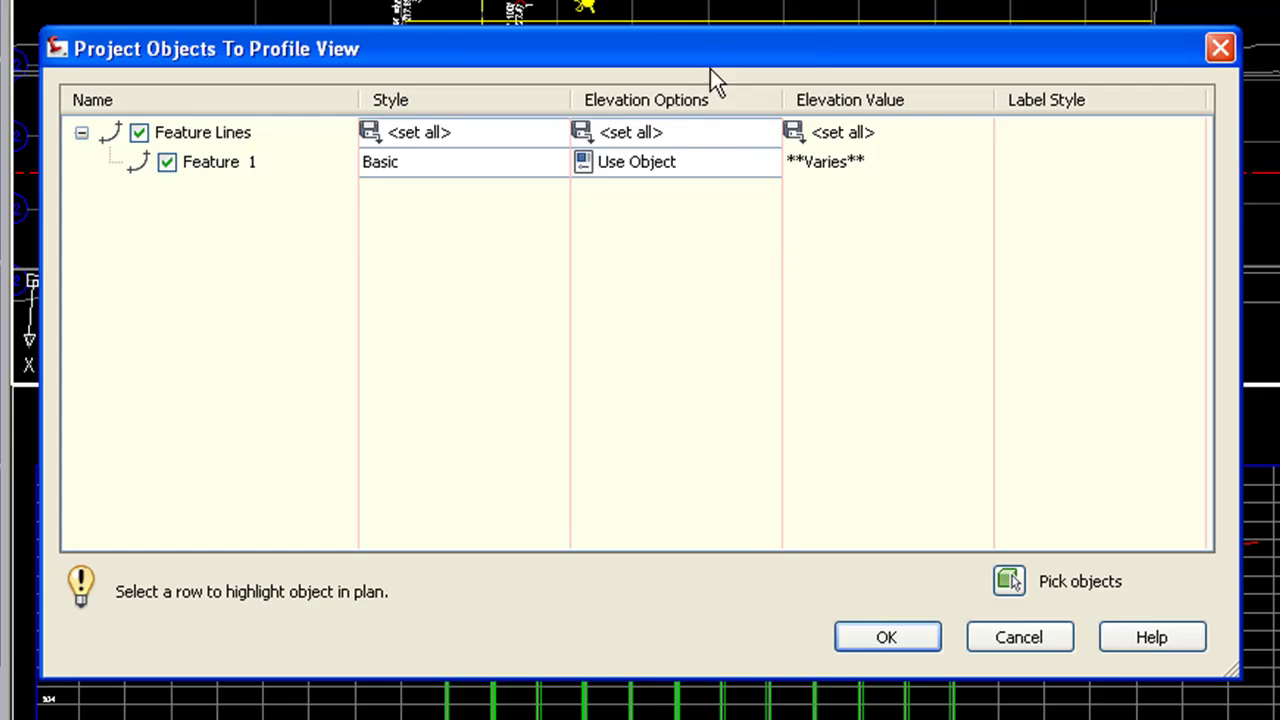
pyautogui.moveTo(713, 64)
pyautogui.mouseDown()
pyautogui.moveTo(753, 76)
pyautogui.moveTo(734, 42)
pyautogui.mouseUp()
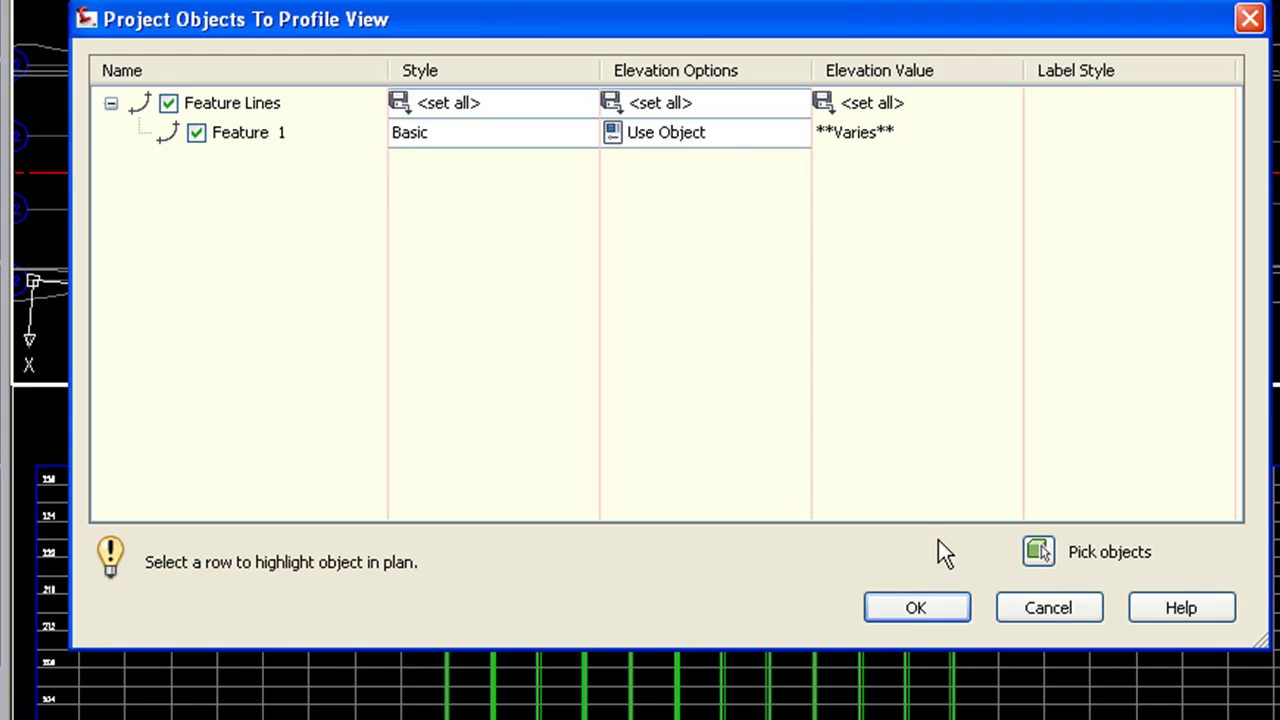
pyautogui.click(916, 612)
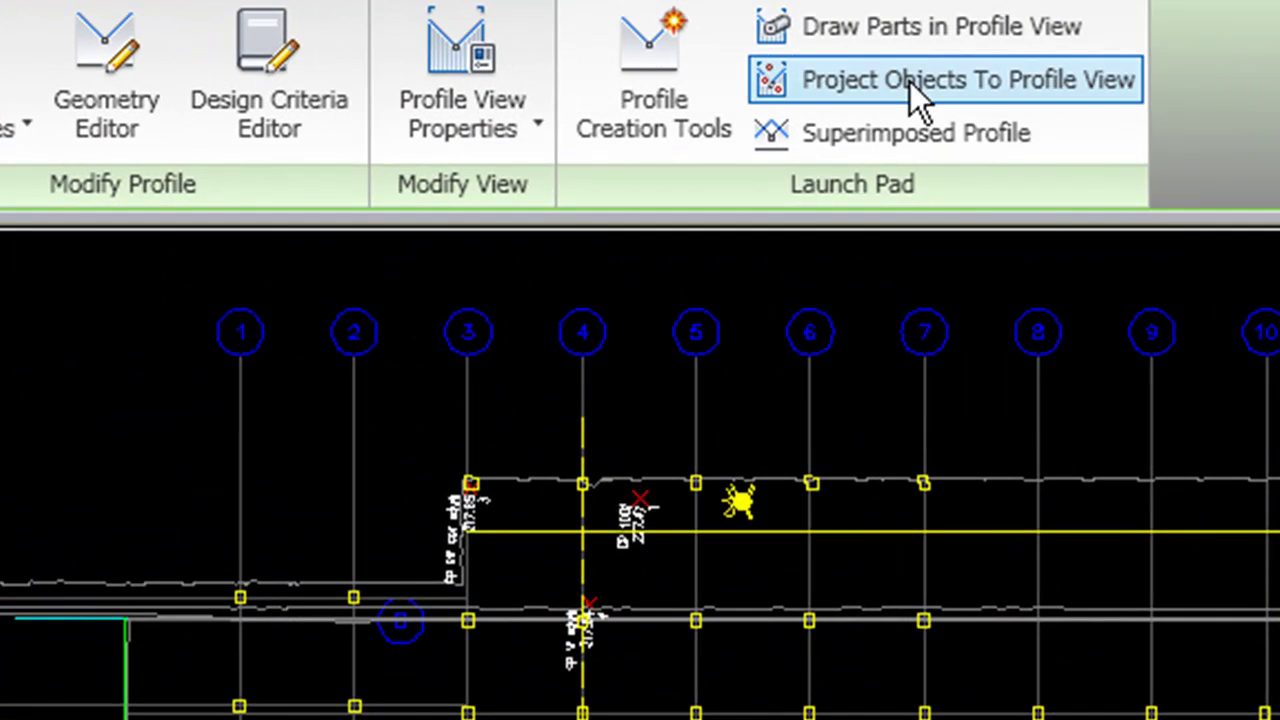
# Select COGO points 1, 3 and 4 in plan and project them into the profile view.
pyautogui.click(910, 81)
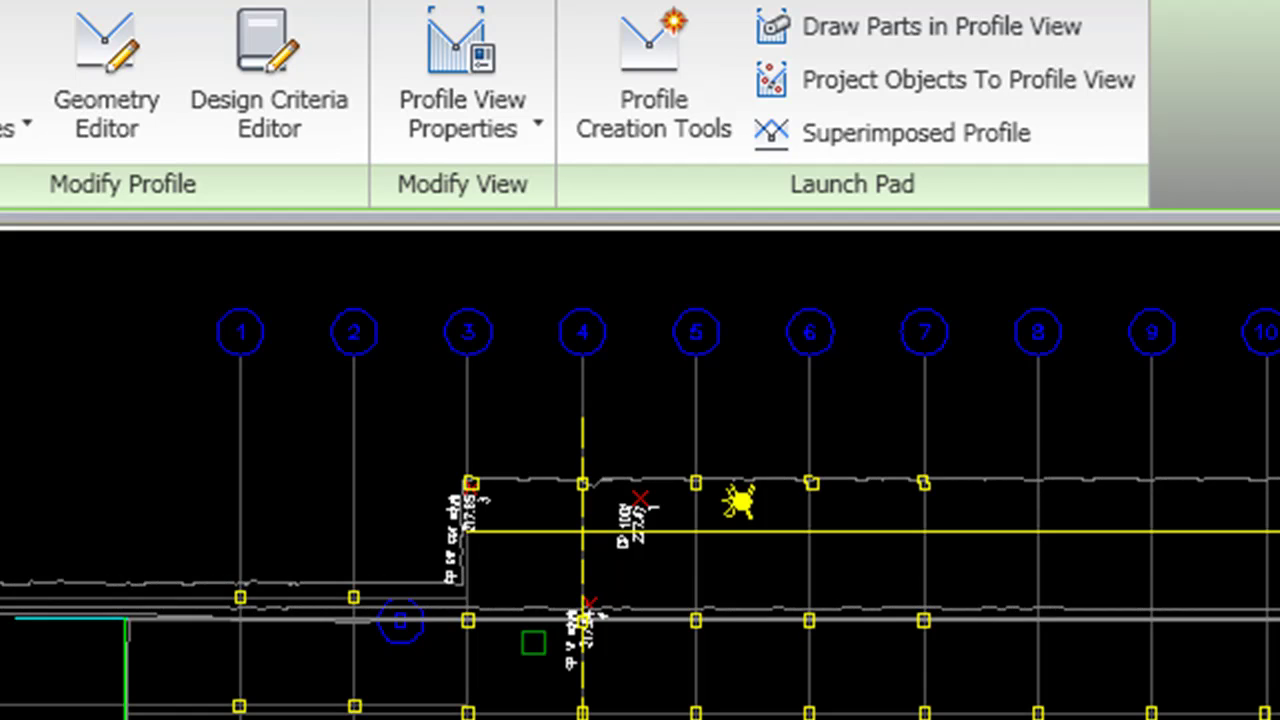
pyautogui.click(558, 650)
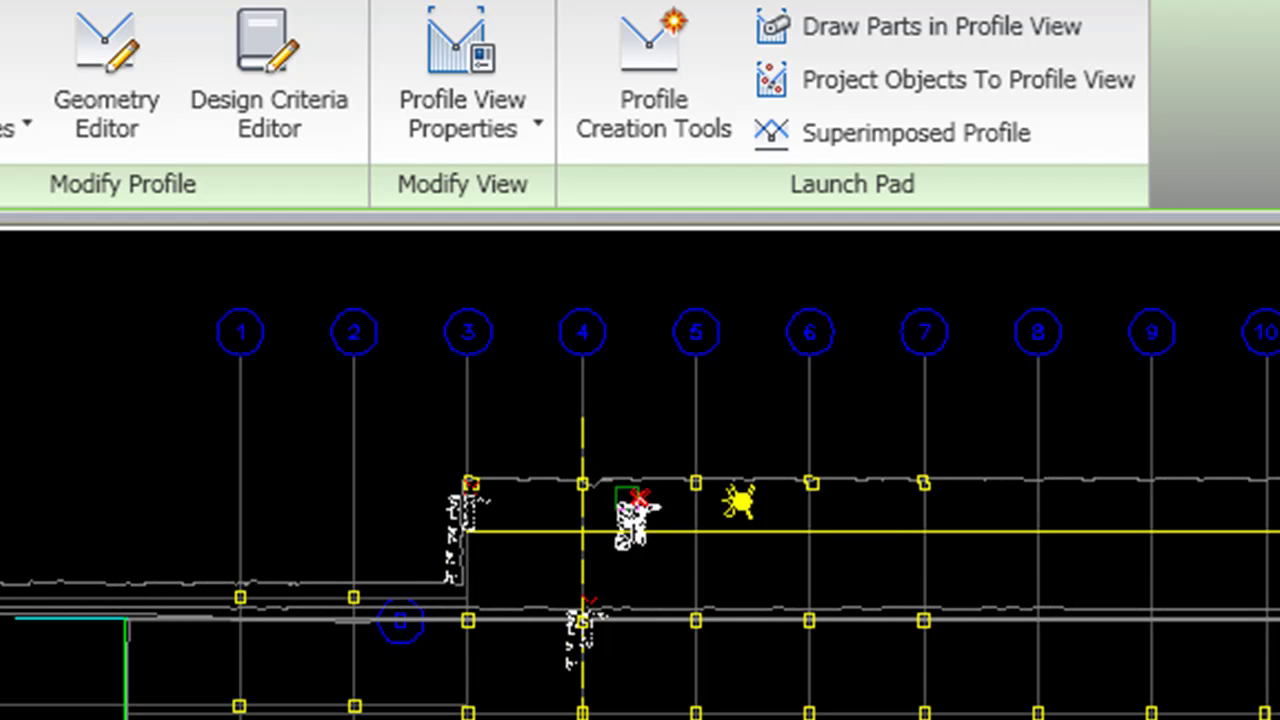
pyautogui.press('Return')
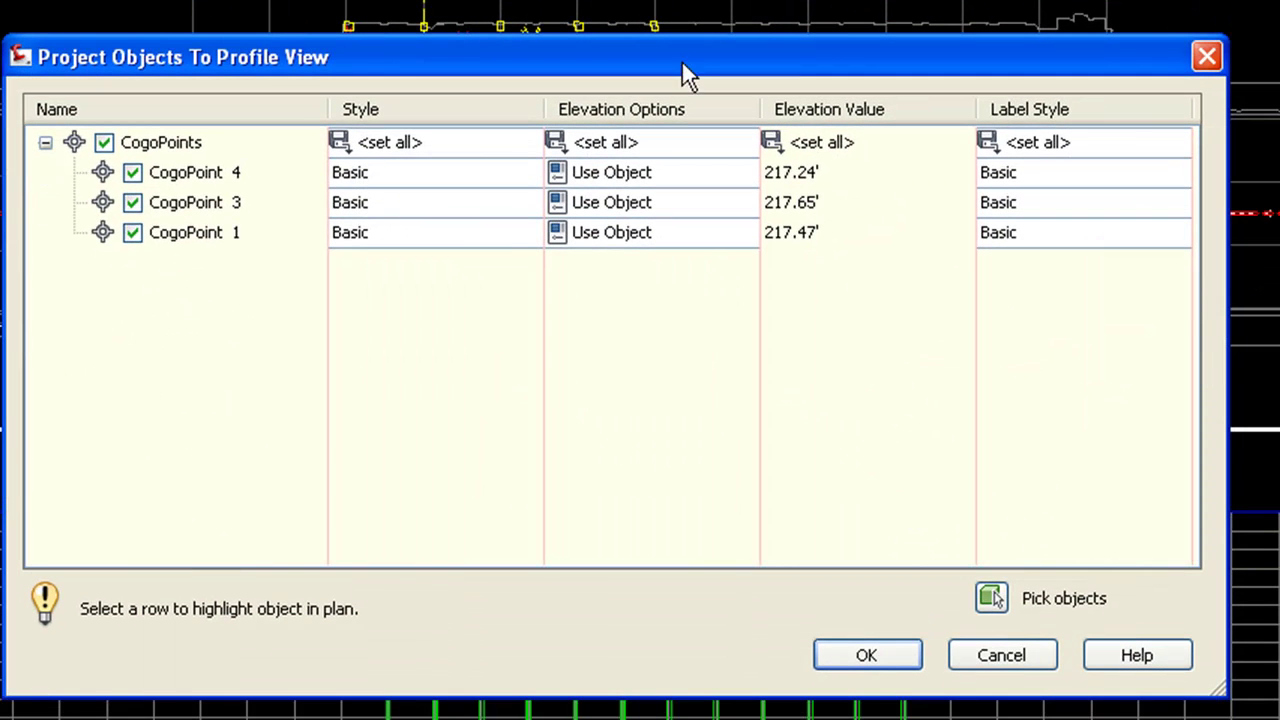
pyautogui.click(876, 662)
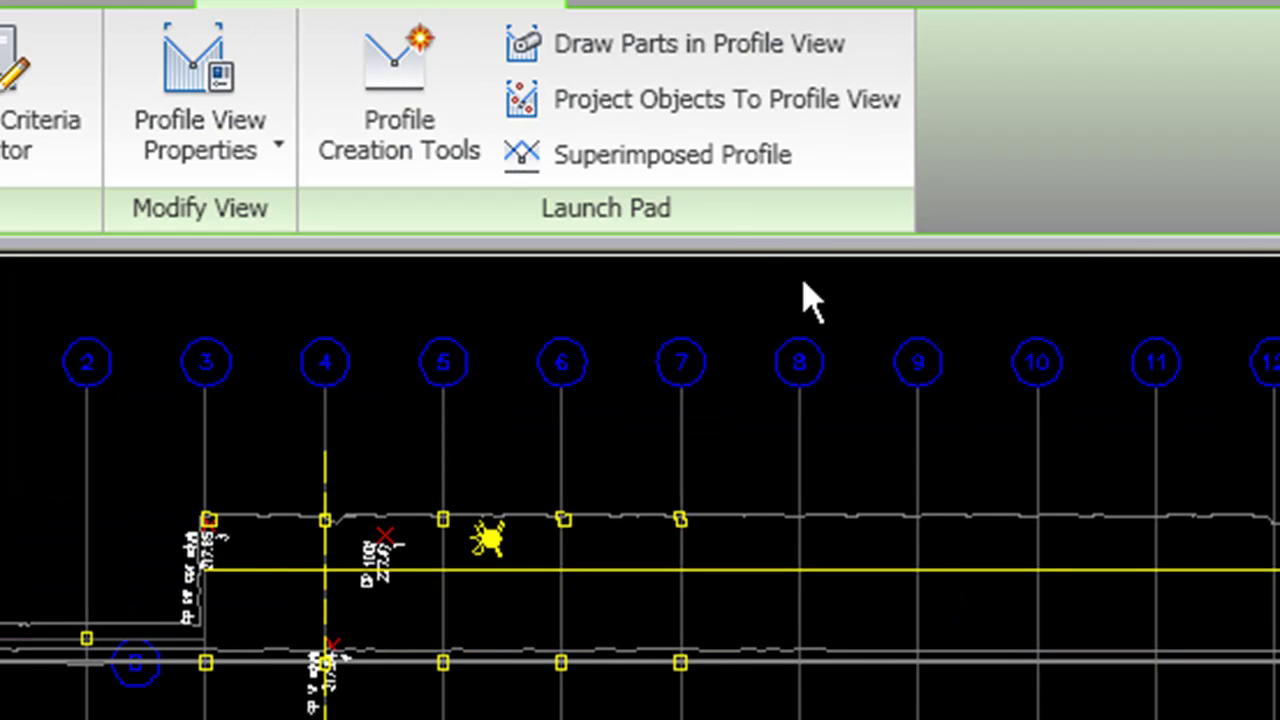
# Project the Proposed Hyd- 12 block into the profile view using the Fire Hydrant style.
pyautogui.click(684, 100)
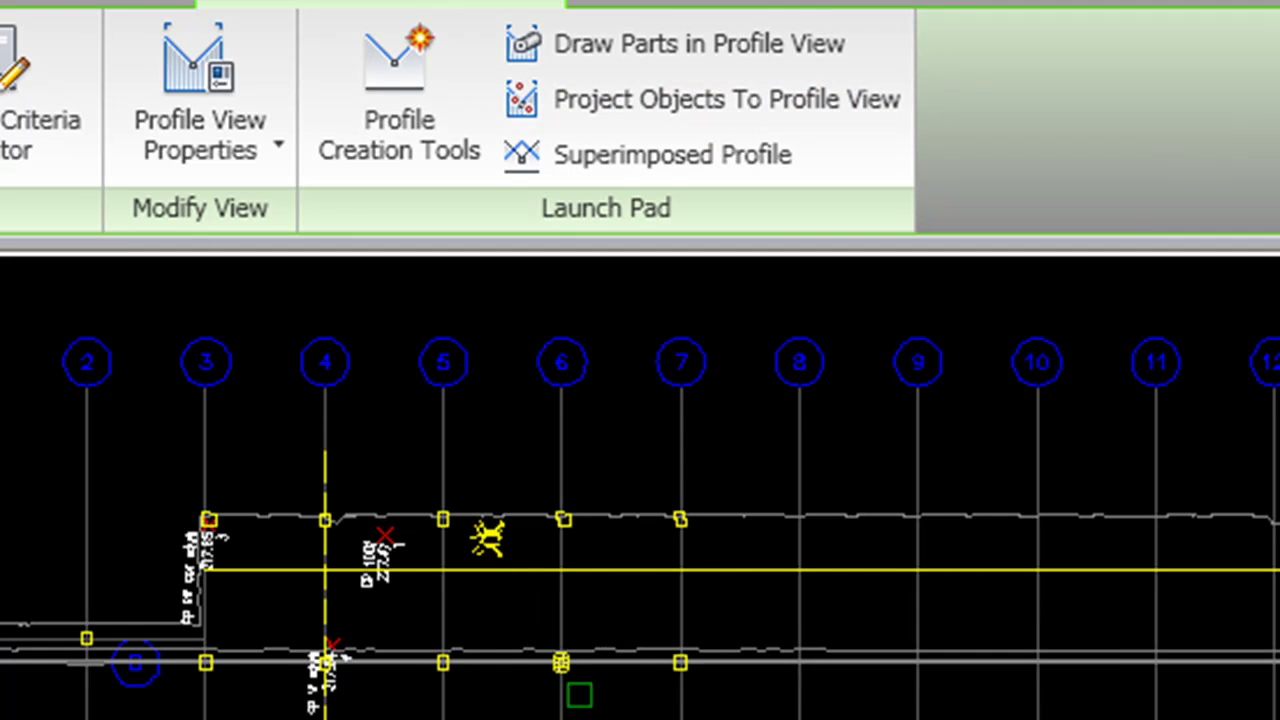
pyautogui.click(586, 706)
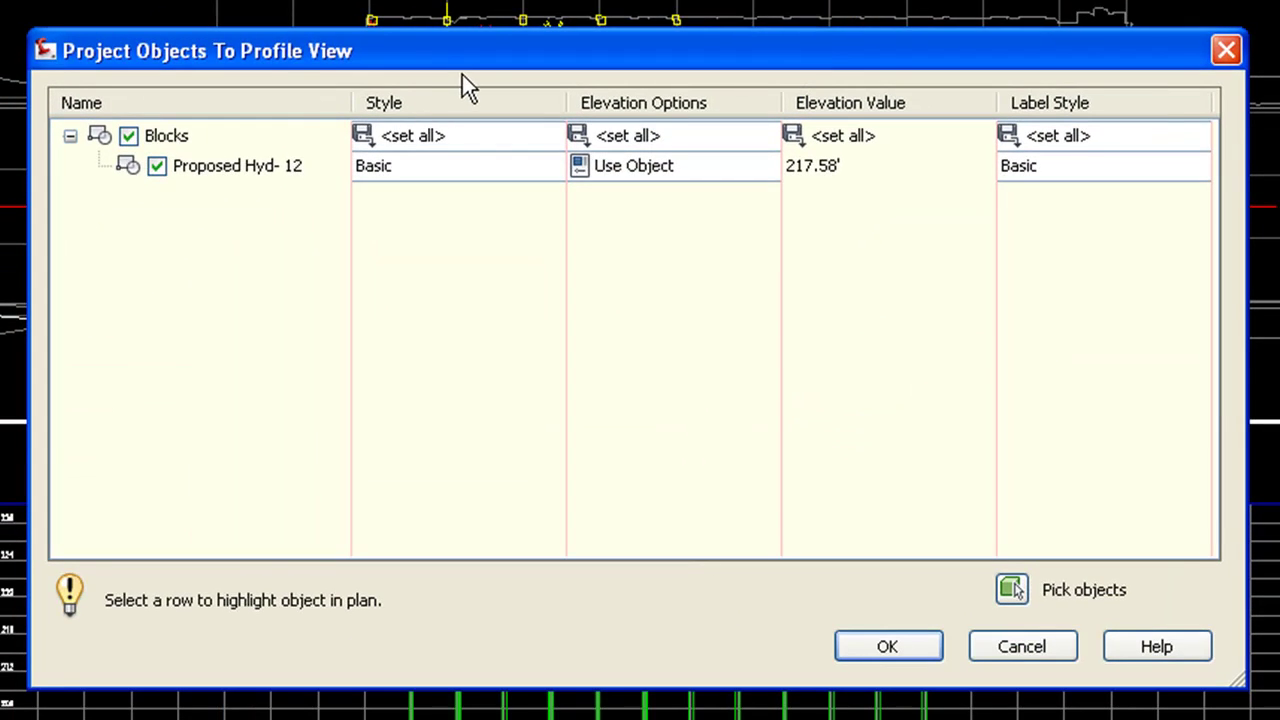
pyautogui.moveTo(477, 51)
pyautogui.mouseDown()
pyautogui.moveTo(497, 166)
pyautogui.moveTo(475, 92)
pyautogui.mouseUp()
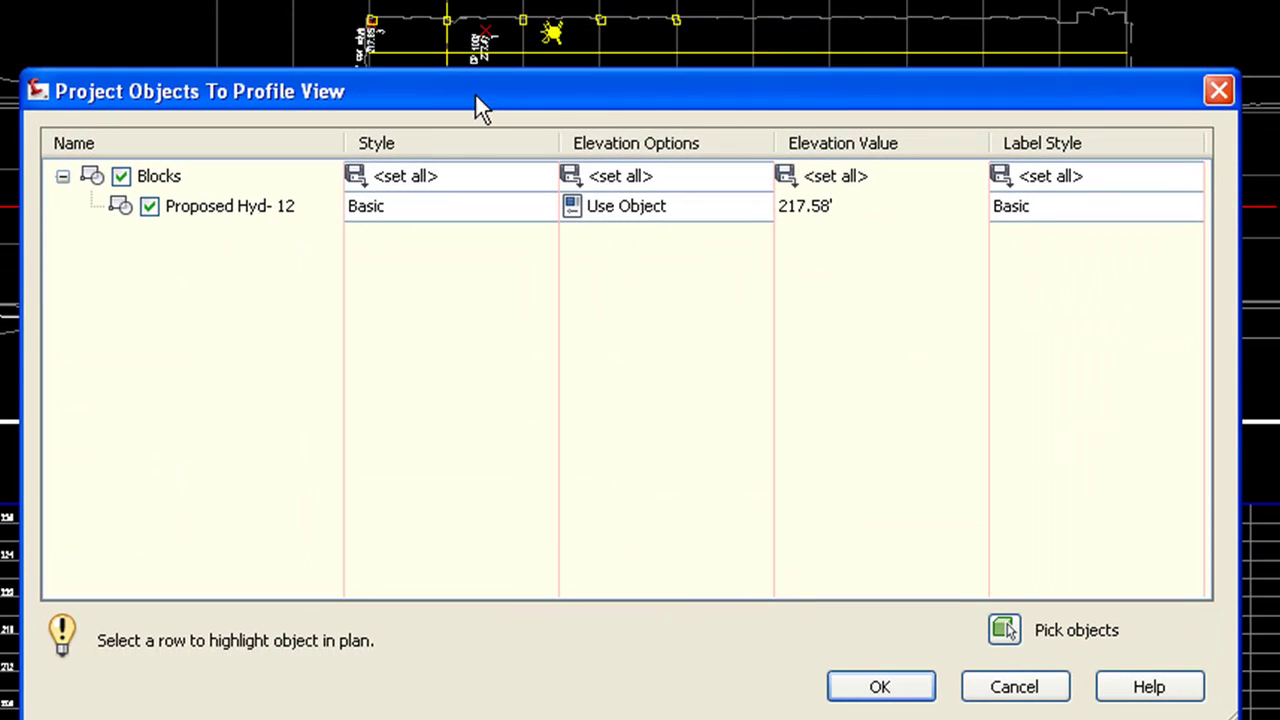
pyautogui.click(469, 206)
pyautogui.click(401, 363)
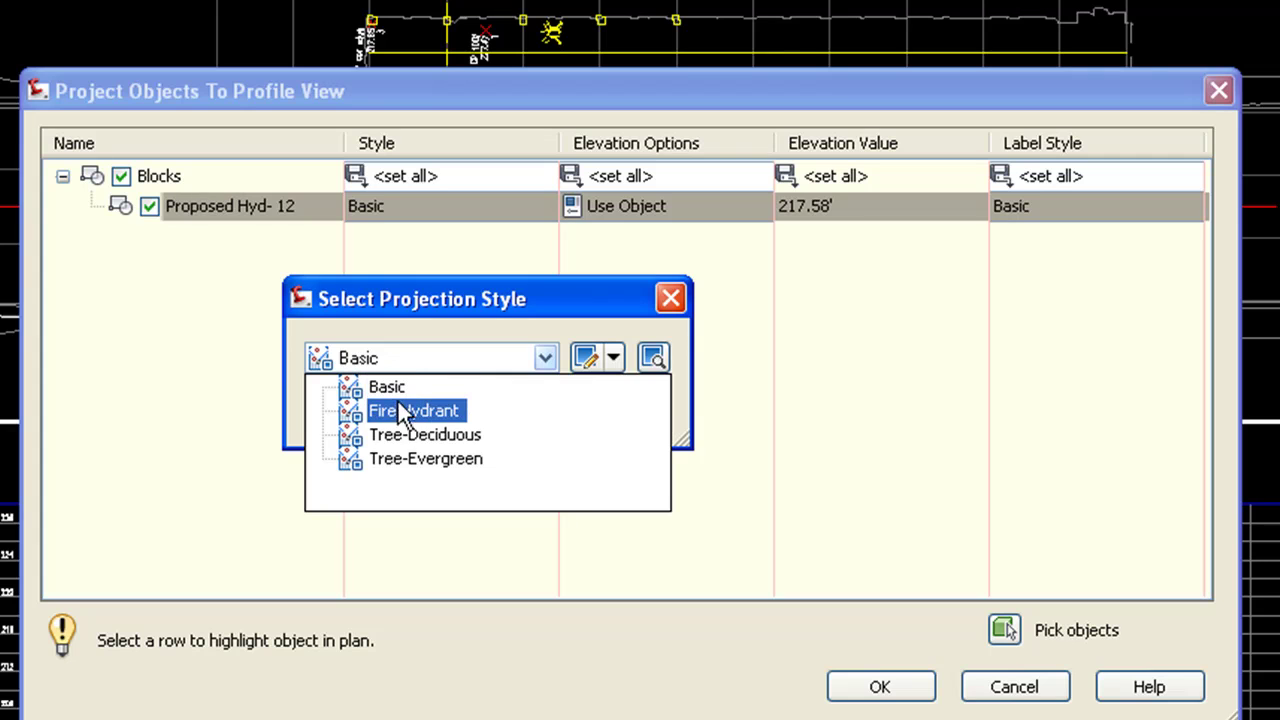
pyautogui.click(395, 410)
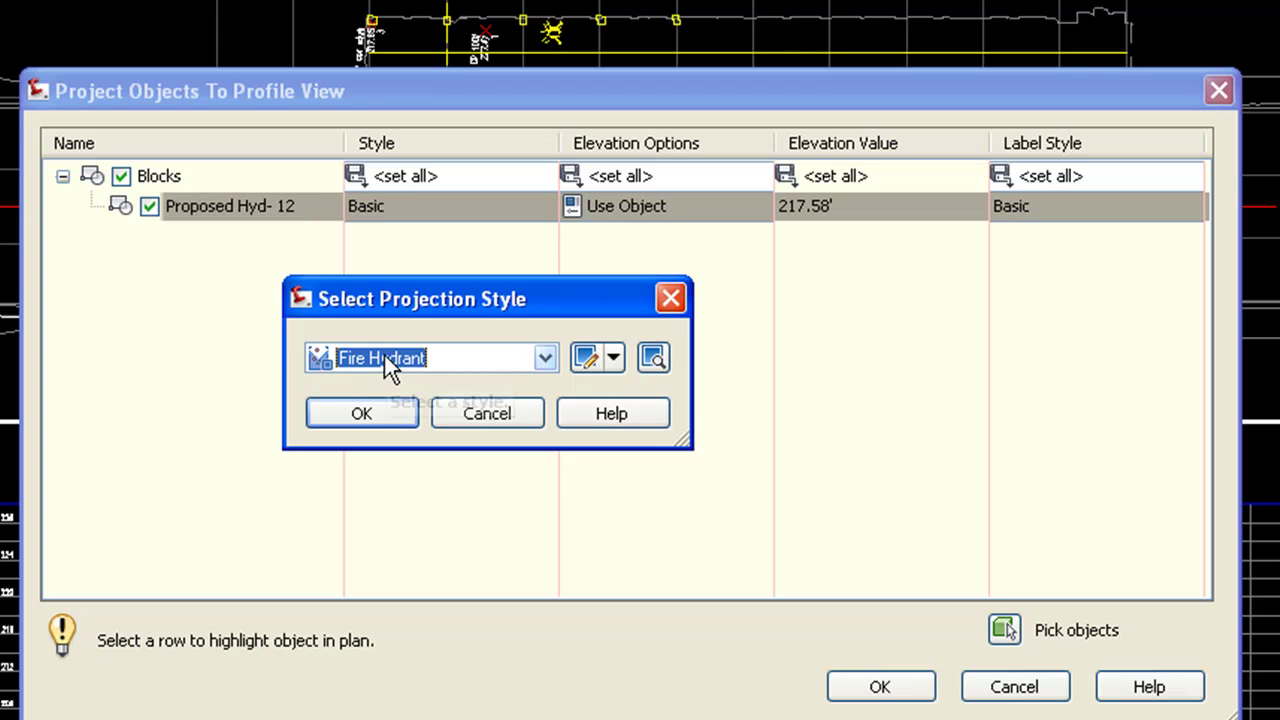
pyautogui.click(358, 413)
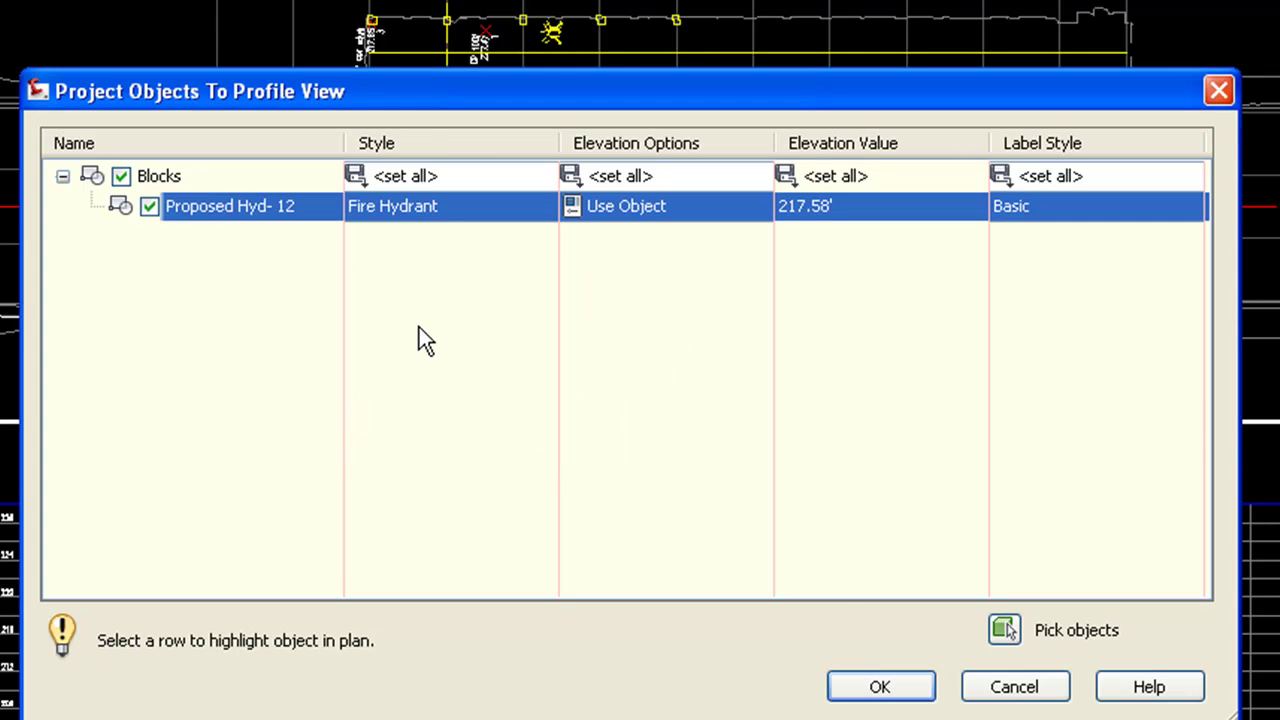
pyautogui.click(876, 688)
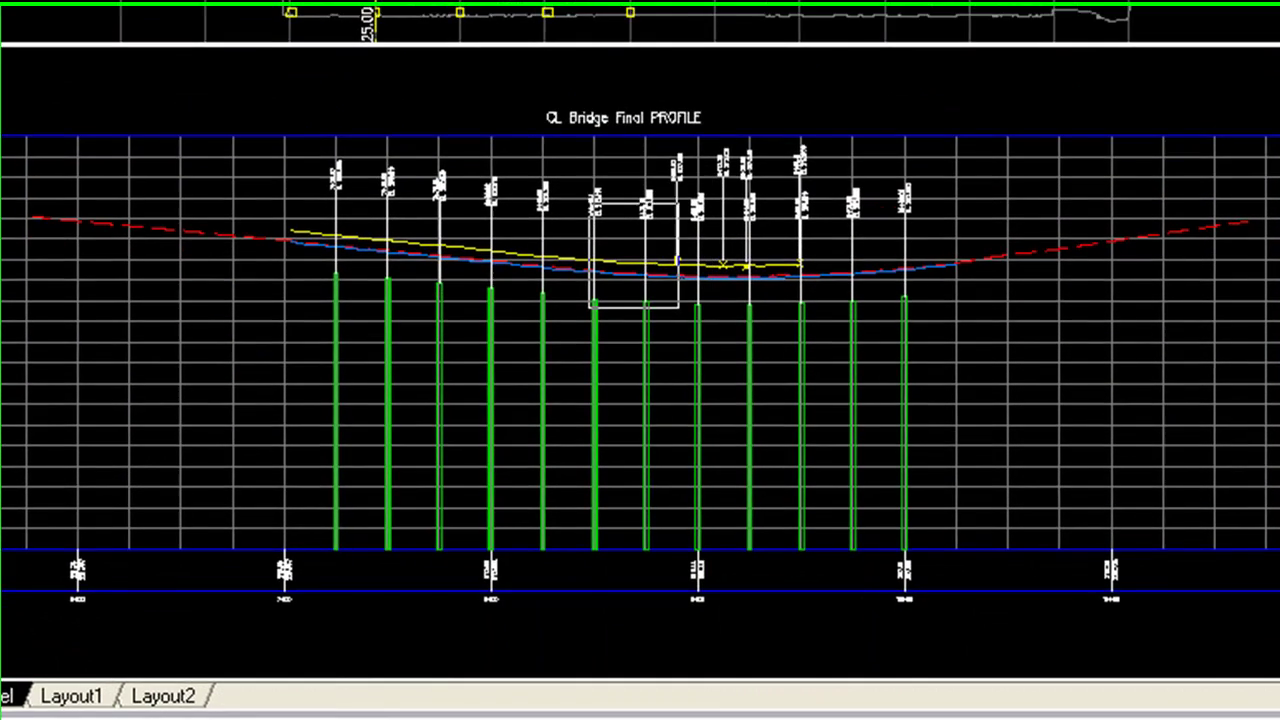
pyautogui.scroll(5, 697, 160)
pyautogui.scroll(4, 600, 520)
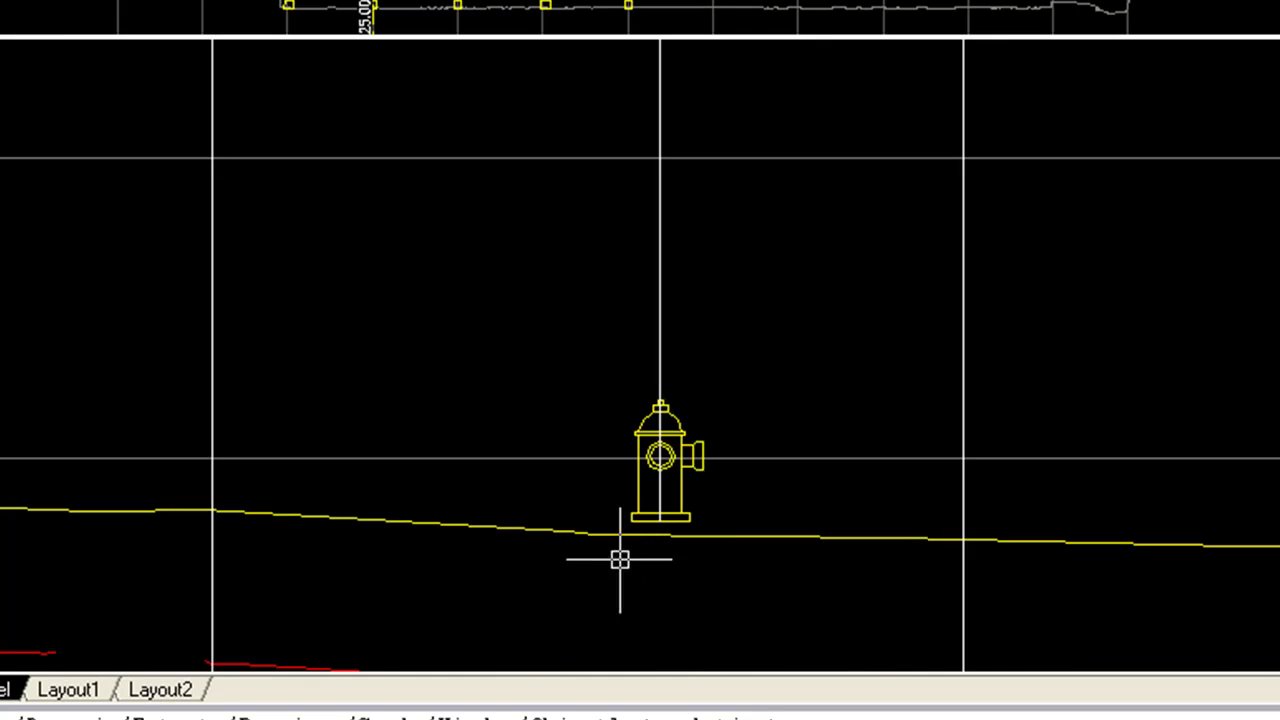
pyautogui.scroll(3, 681, 518)
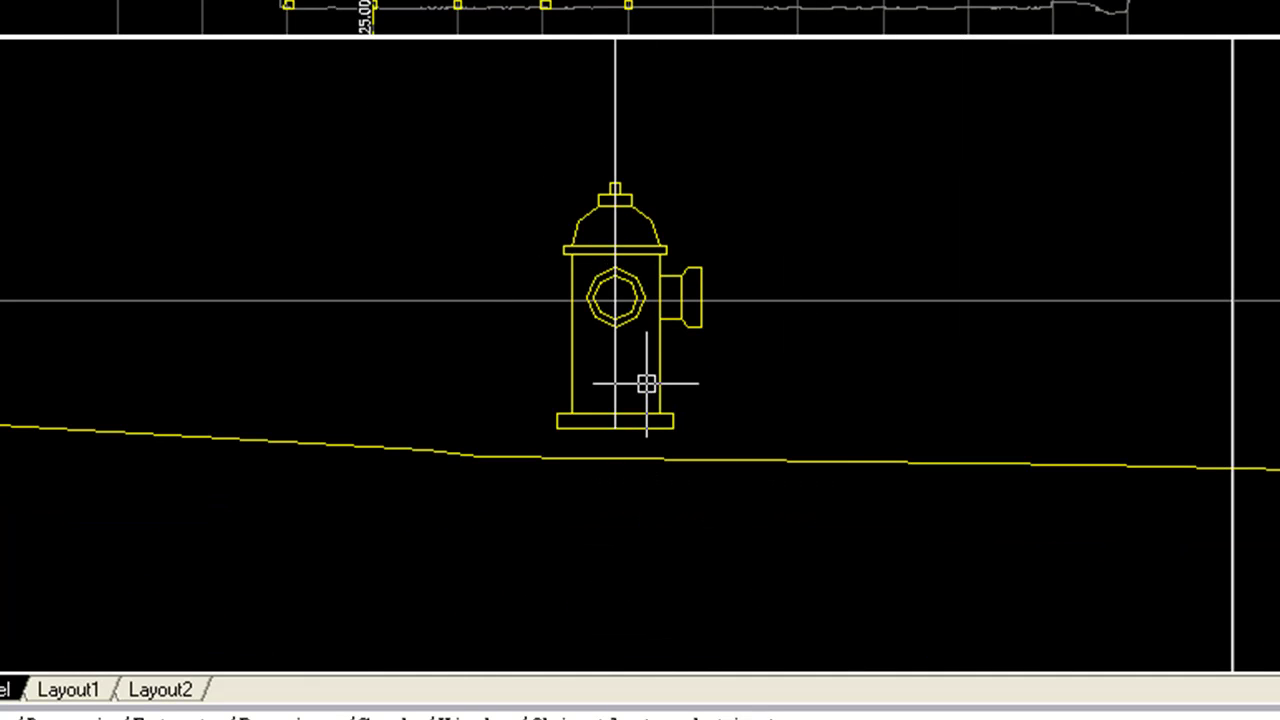
pyautogui.scroll(-6, 641, 372)
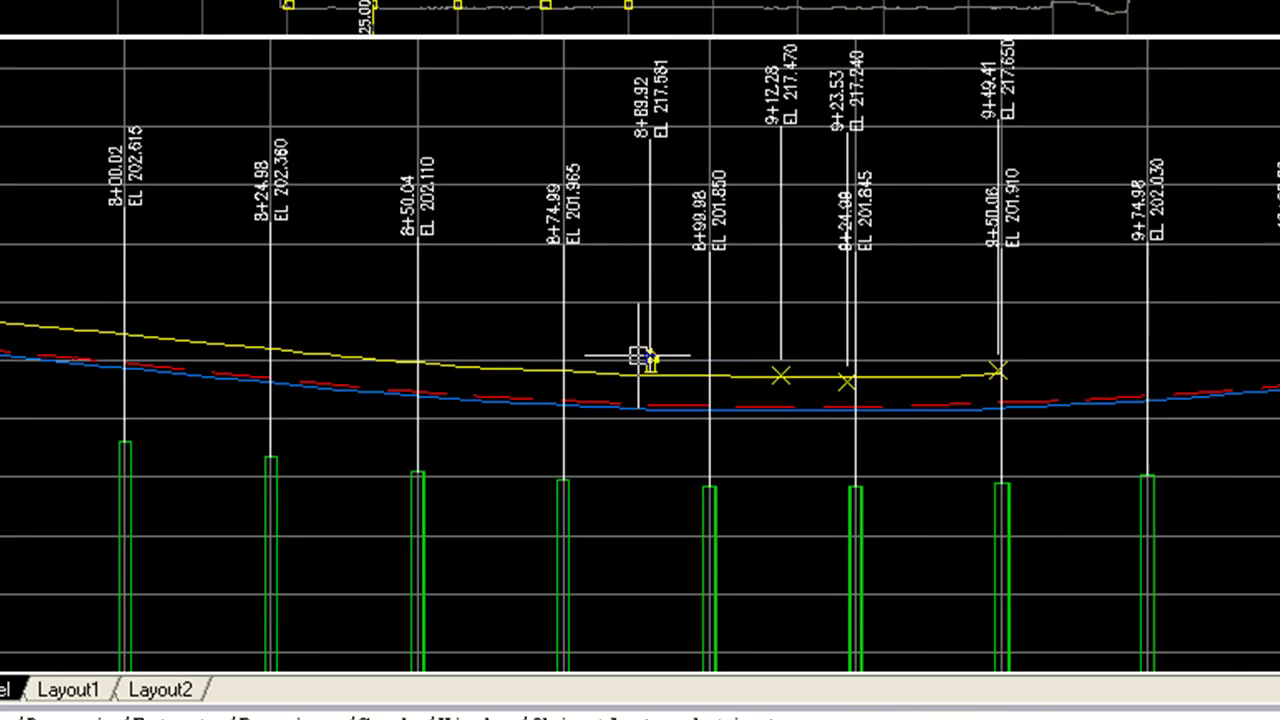
pyautogui.scroll(-2, 777, 200)
pyautogui.scroll(2, 797, 294)
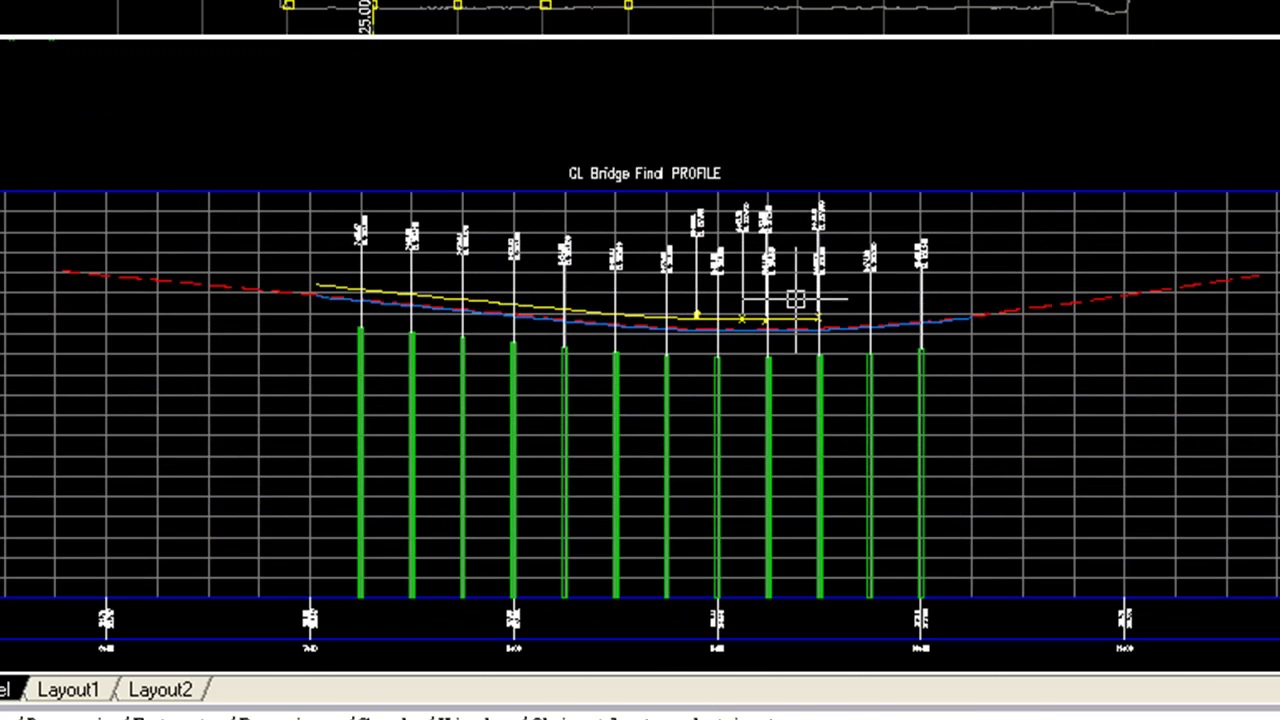
pyautogui.scroll(-4, 804, 354)
pyautogui.scroll(4, 434, 157)
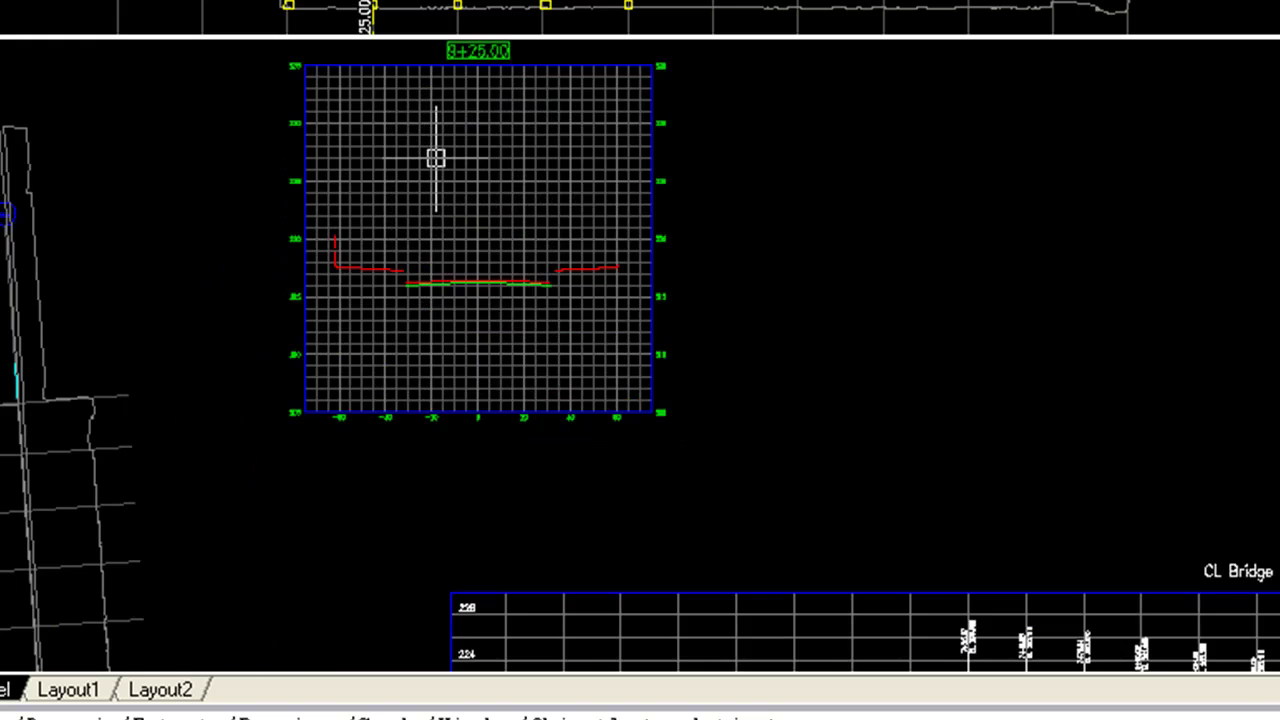
pyautogui.scroll(-1, 409, 453)
pyautogui.scroll(1, 459, 240)
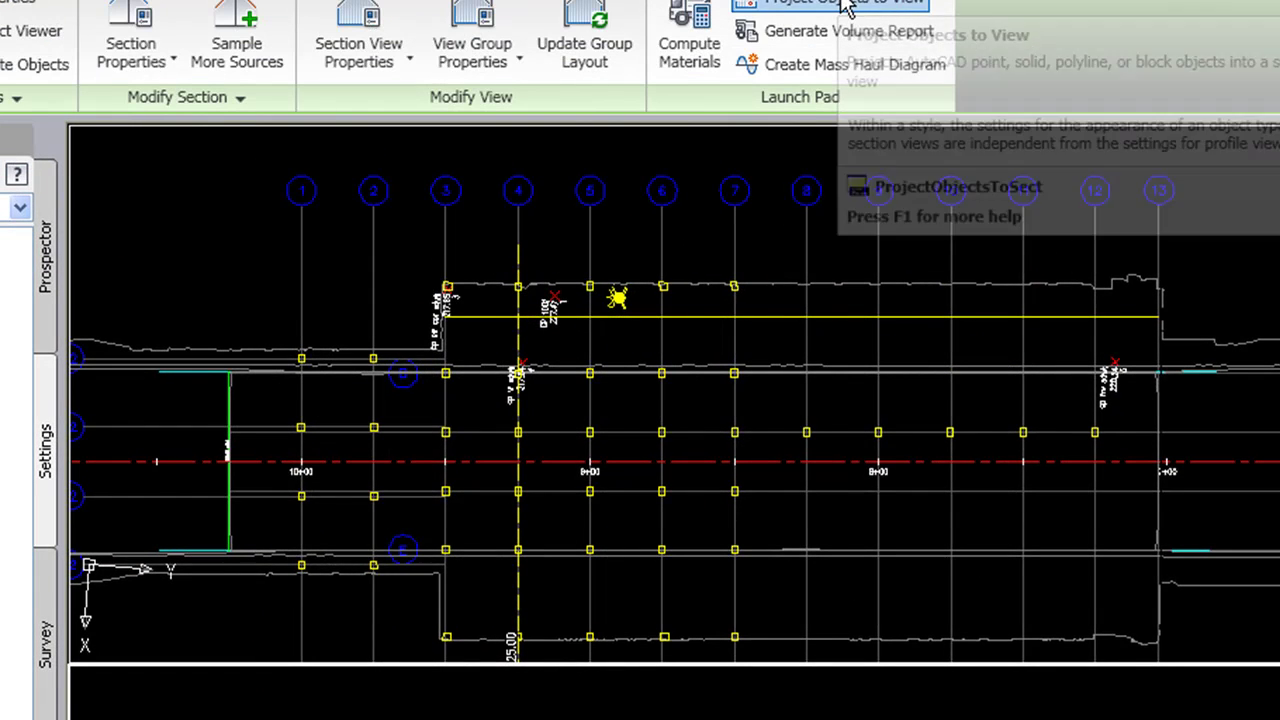
# Project the column-4 solids and CogoPoint 4 into the 9+25.00 section view.
pyautogui.scroll(-3, 541, 358)
pyautogui.scroll(2, 528, 534)
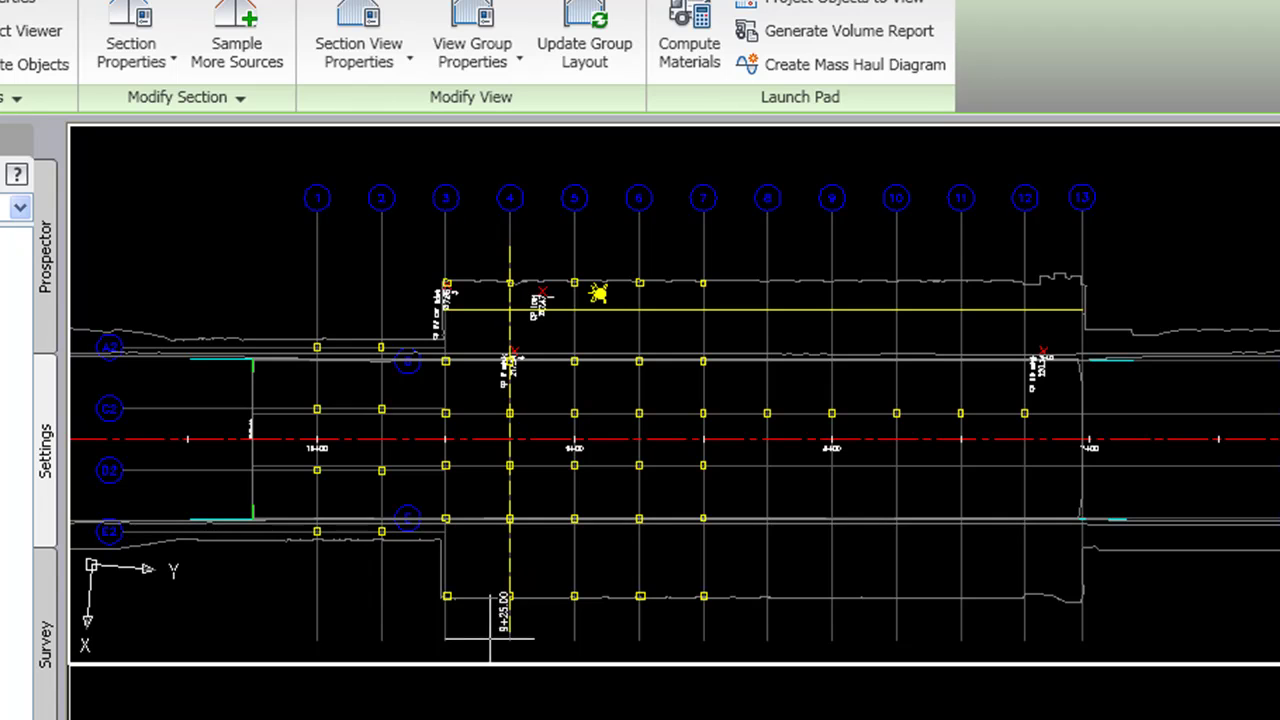
pyautogui.click(486, 618)
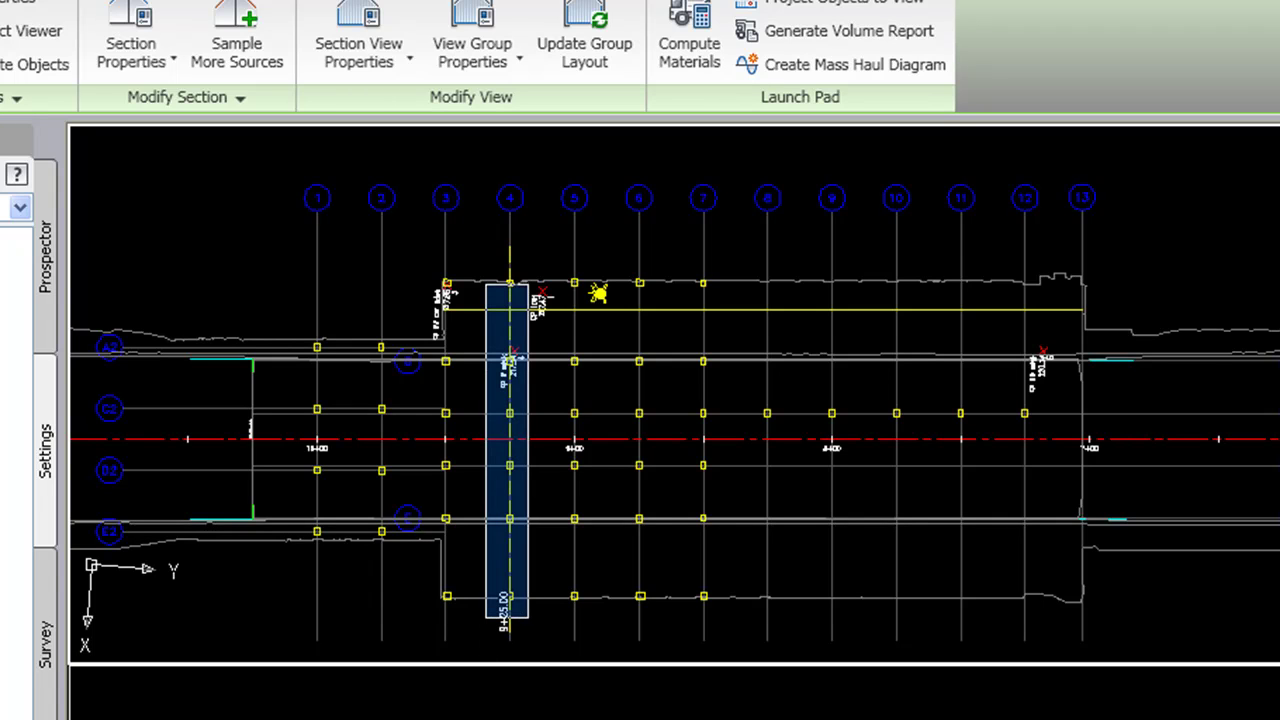
pyautogui.click(524, 272)
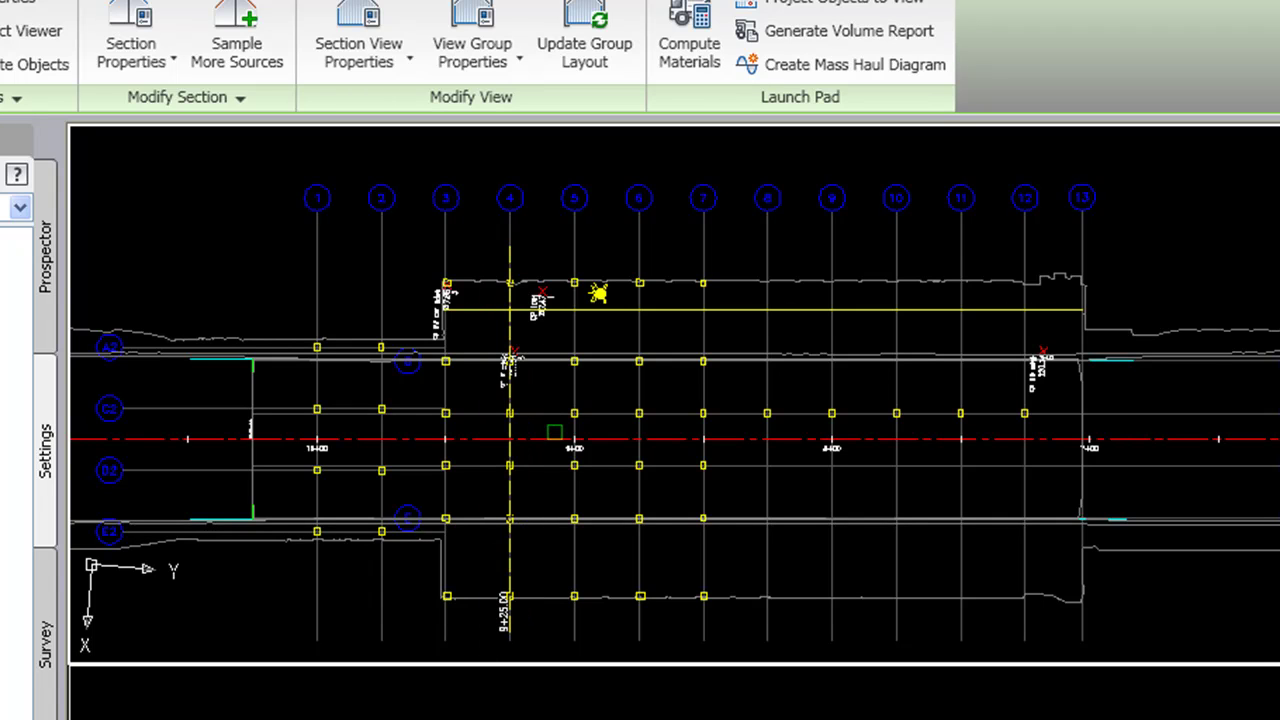
pyautogui.press('Return')
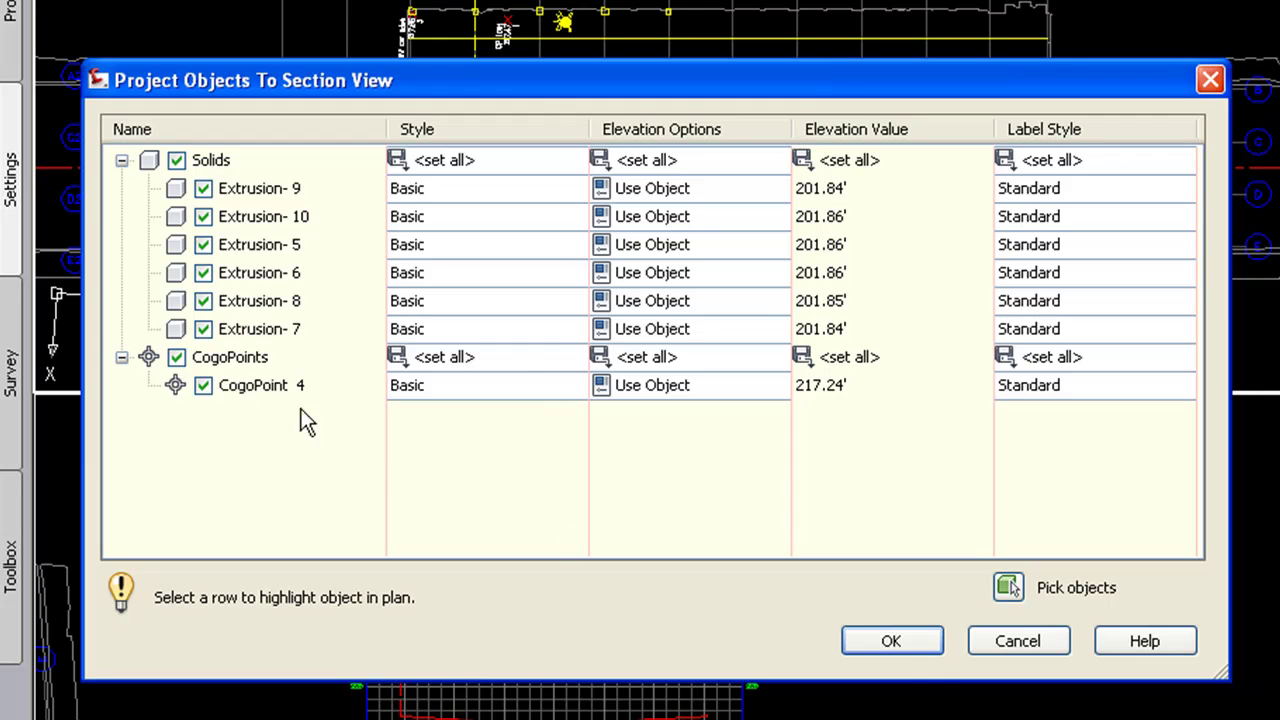
pyautogui.click(895, 645)
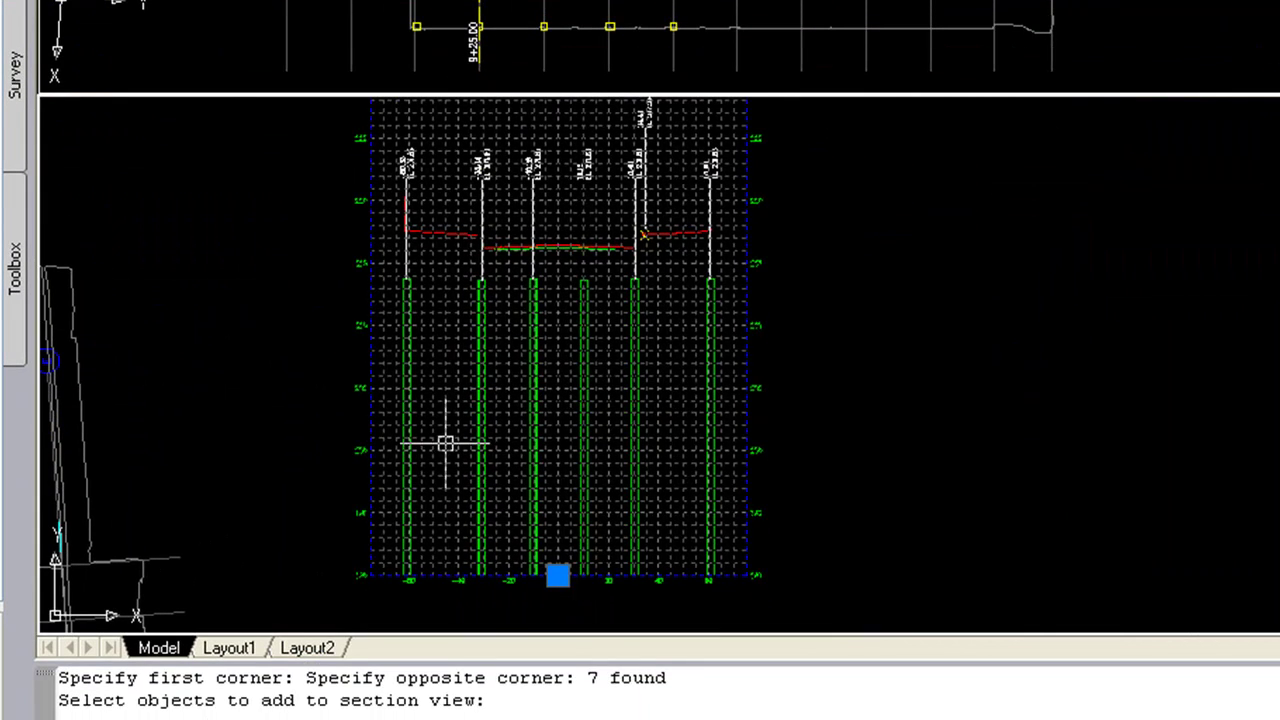
pyautogui.press('Escape')
# Zoom Window (Z, W) around the 9+25.00 section view to inspect the projected objects.
pyautogui.scroll(3, 466, 337)
pyautogui.write('z')
pyautogui.press('Return')
pyautogui.write('w')
pyautogui.press('Return')
pyautogui.click(257, 437)
pyautogui.click(797, 157)
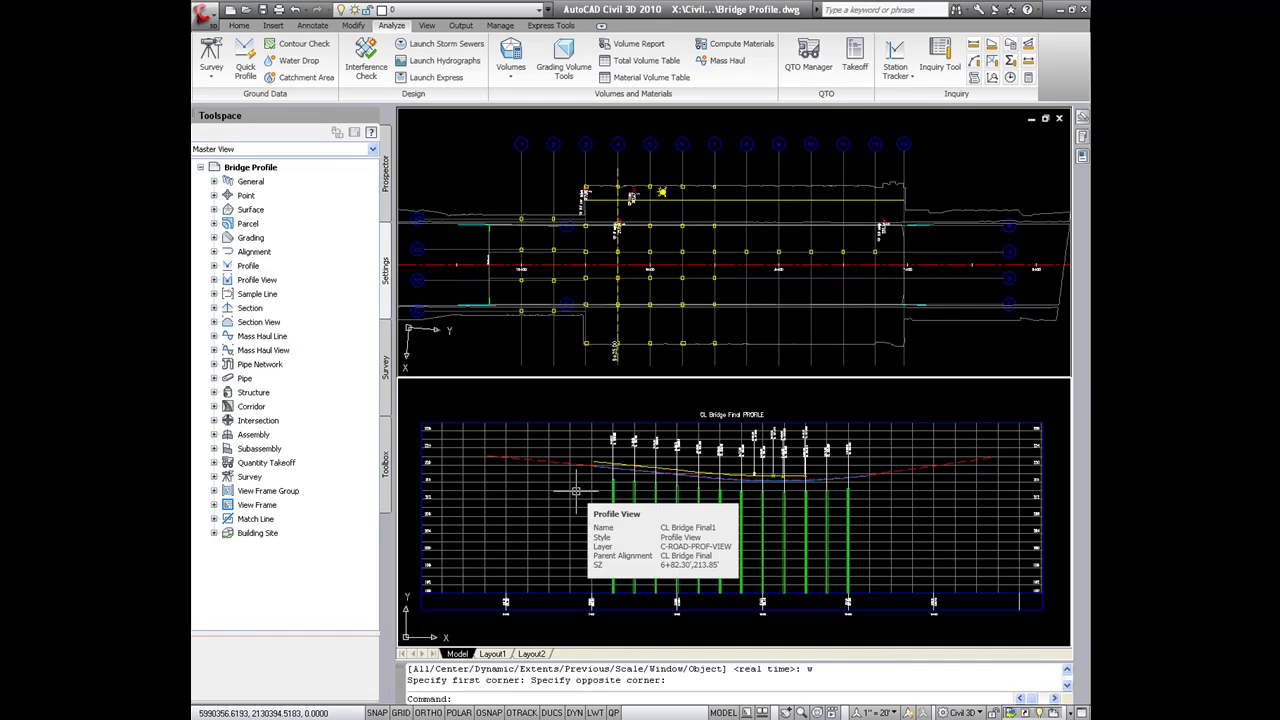
# Show the Projections tab of the CL Bridge Final1 Profile View Properties.
pyautogui.click(573, 489)
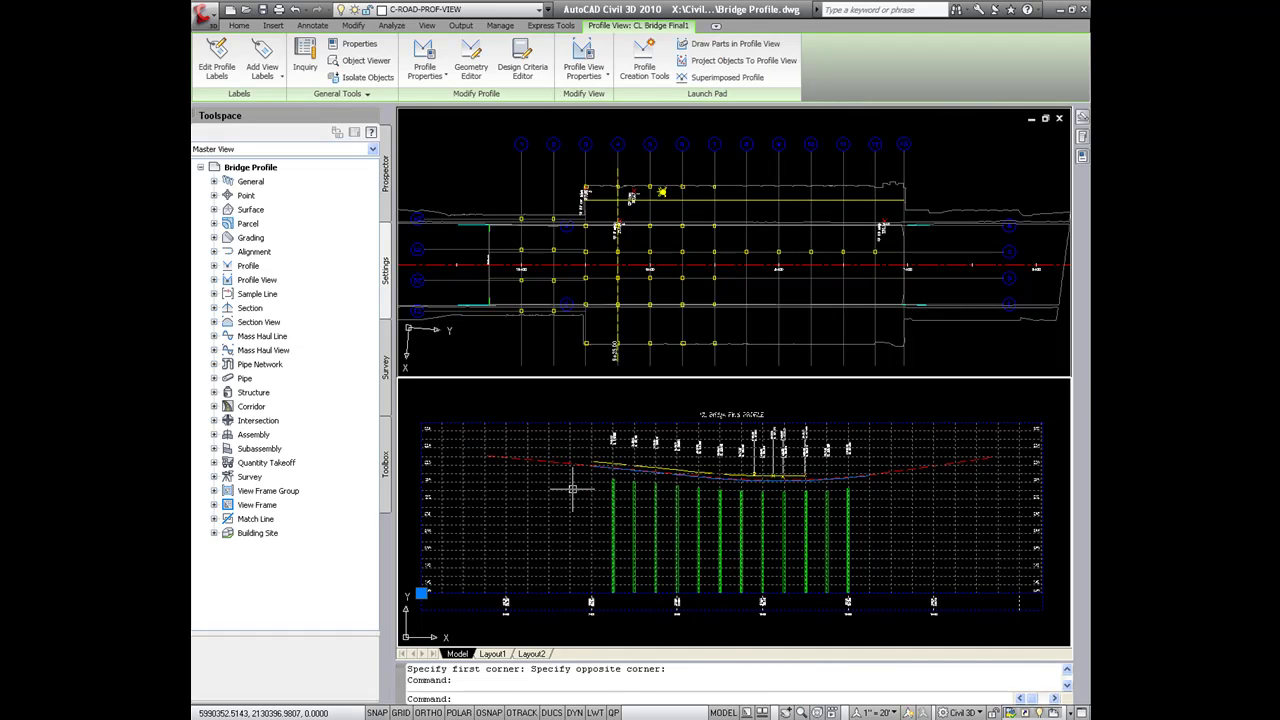
pyautogui.rightClick(573, 489)
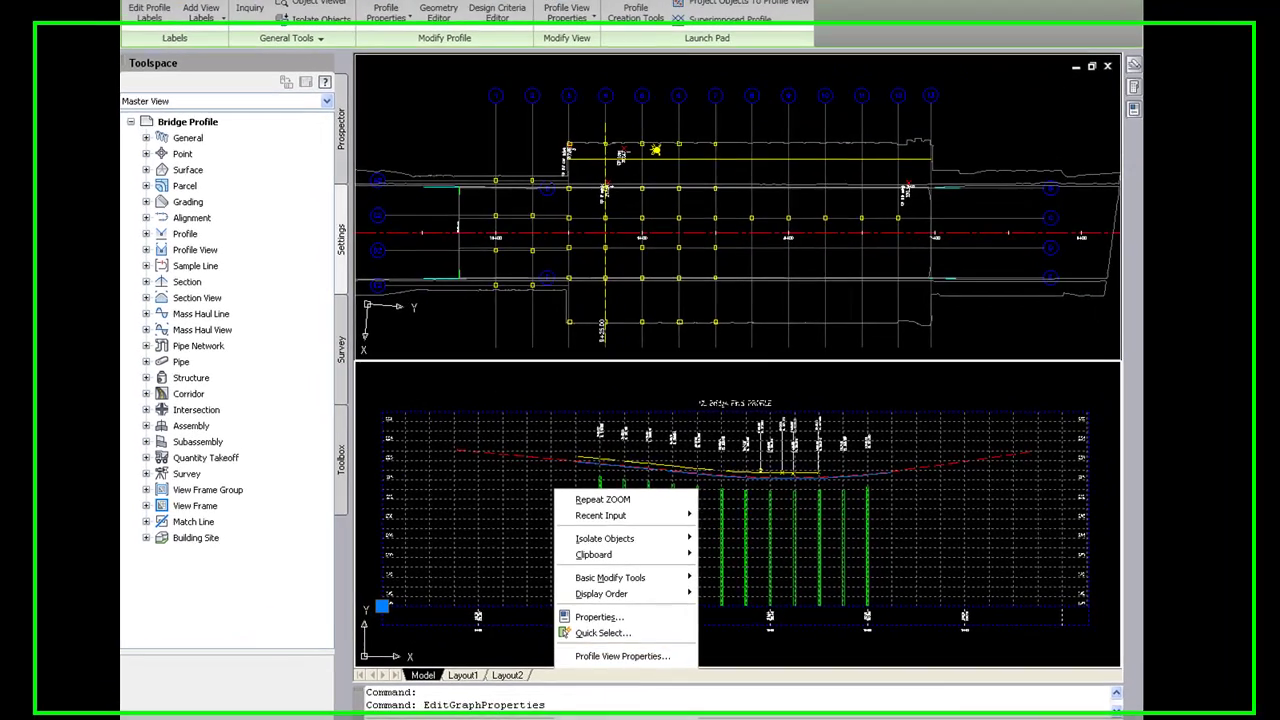
pyautogui.click(648, 638)
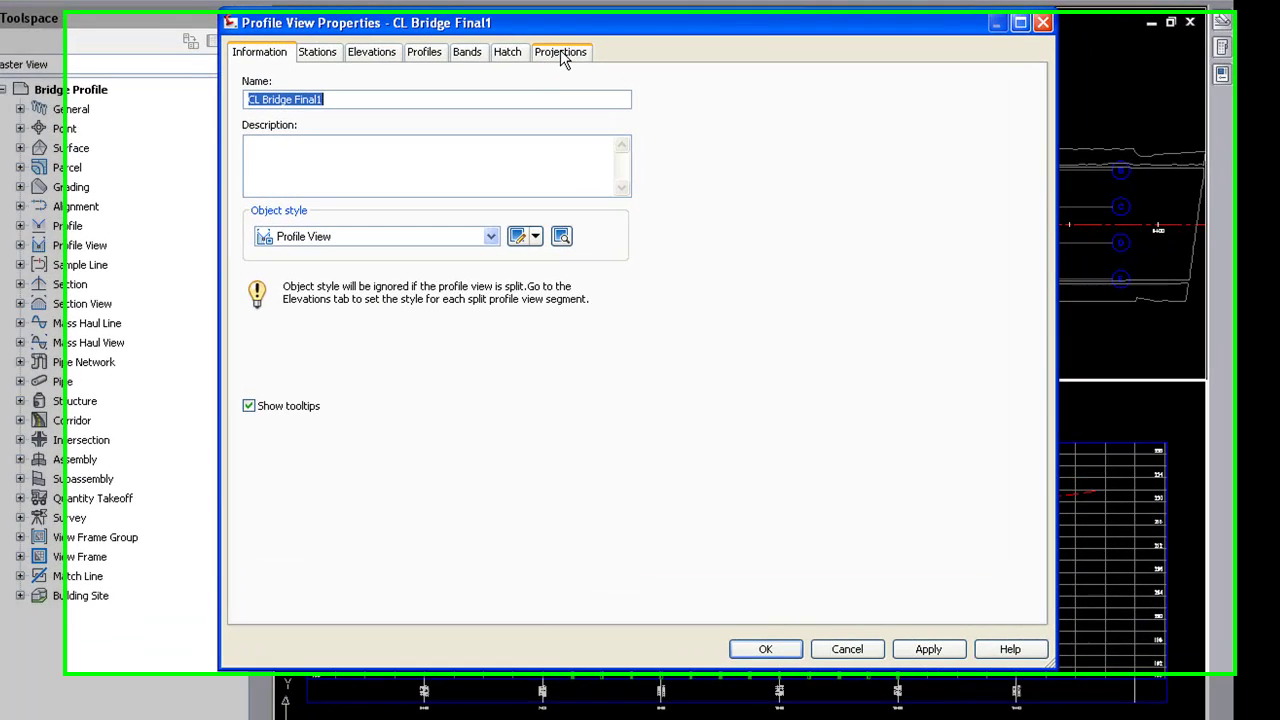
pyautogui.click(584, 70)
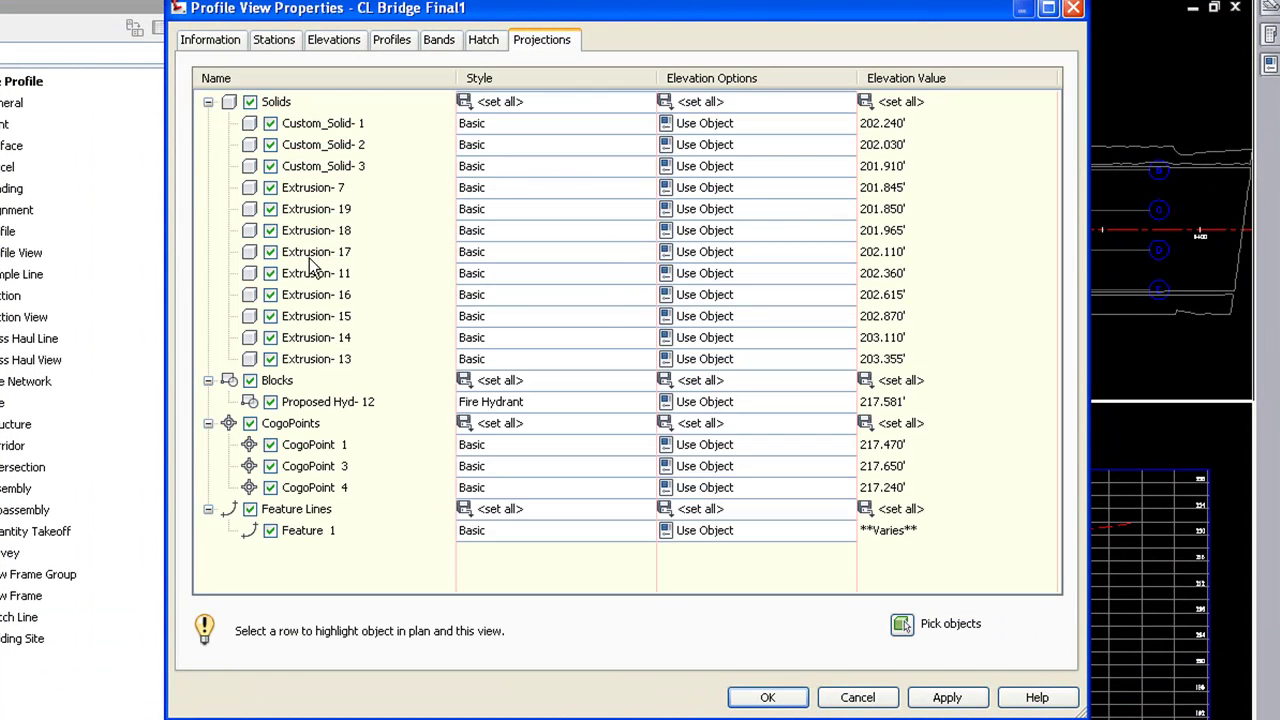